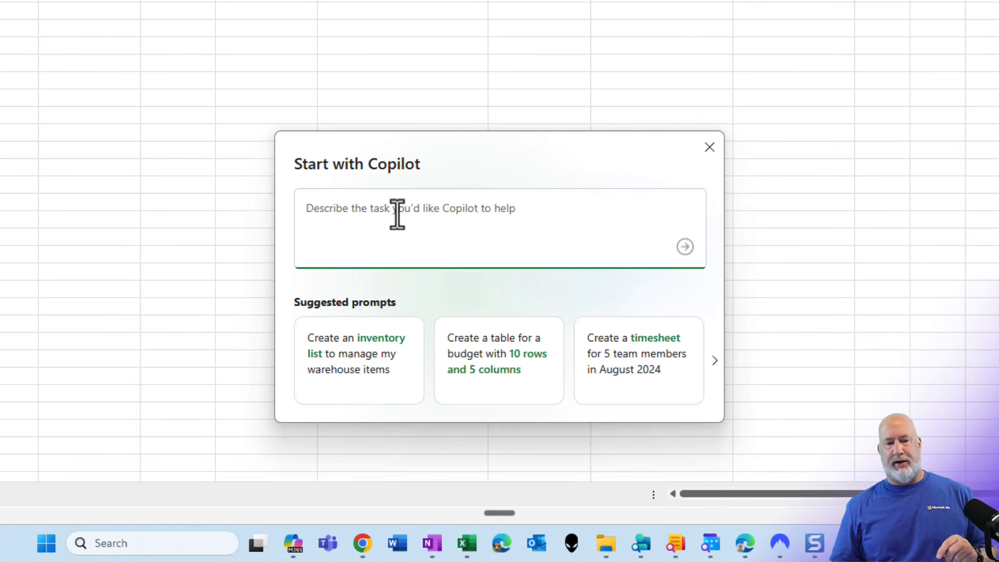
Step: Have Copilot generate a table from the prompt "Create an onboarding file."
click(397, 213)
text(Create an onboarding file.)
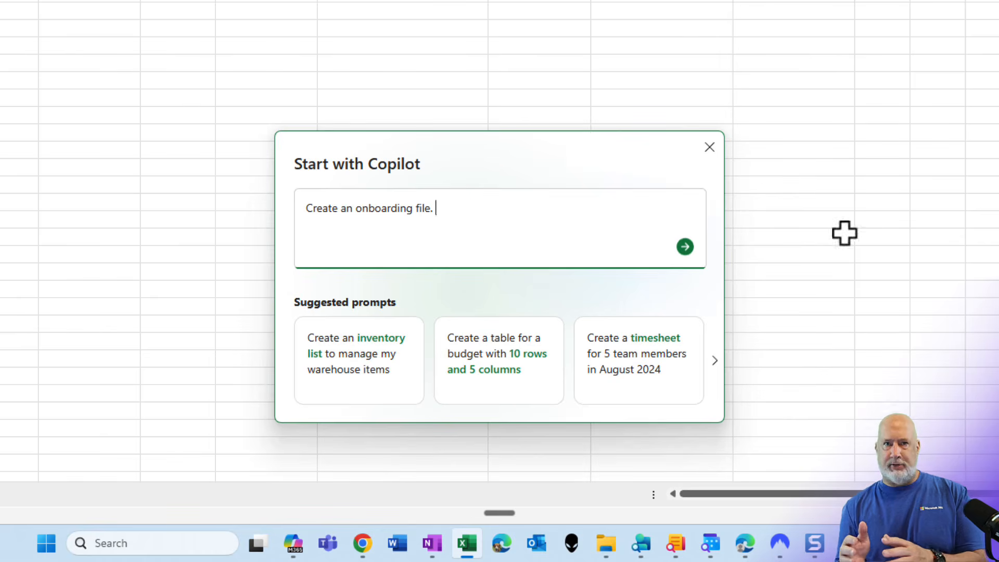
click(685, 247)
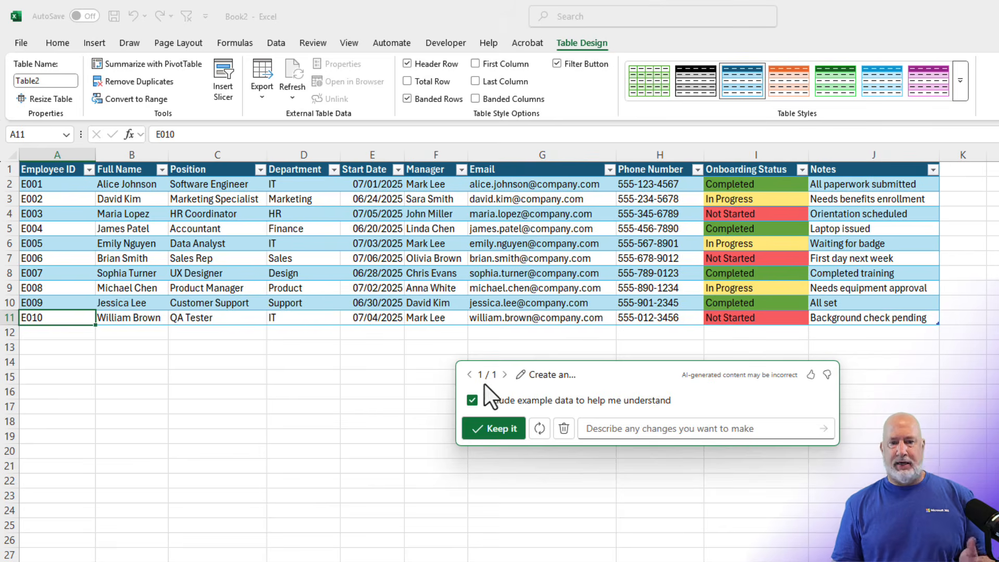
Step: Turn the example data in the generated onboarding table off and back on twice
click(472, 401)
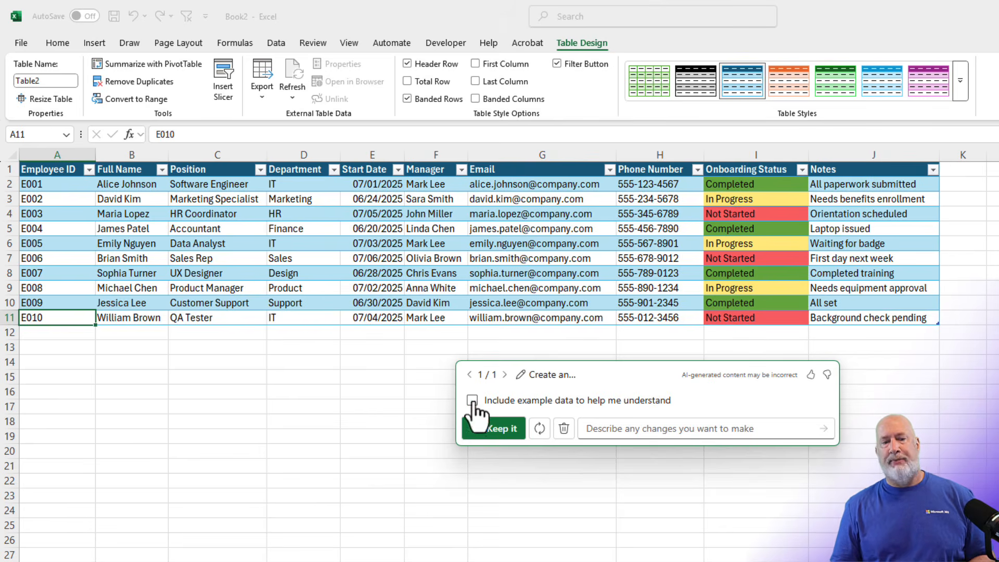
click(472, 400)
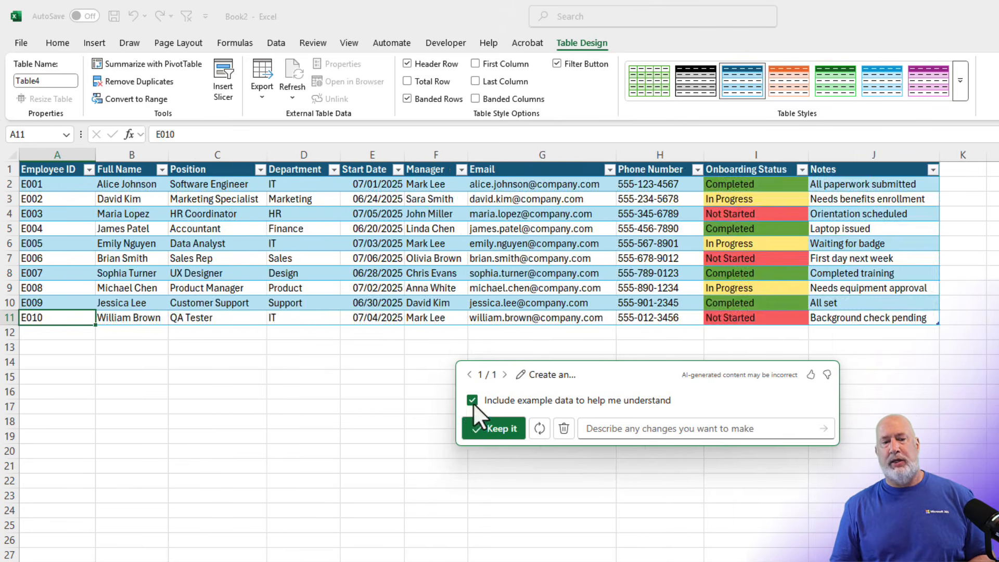
click(471, 400)
click(472, 400)
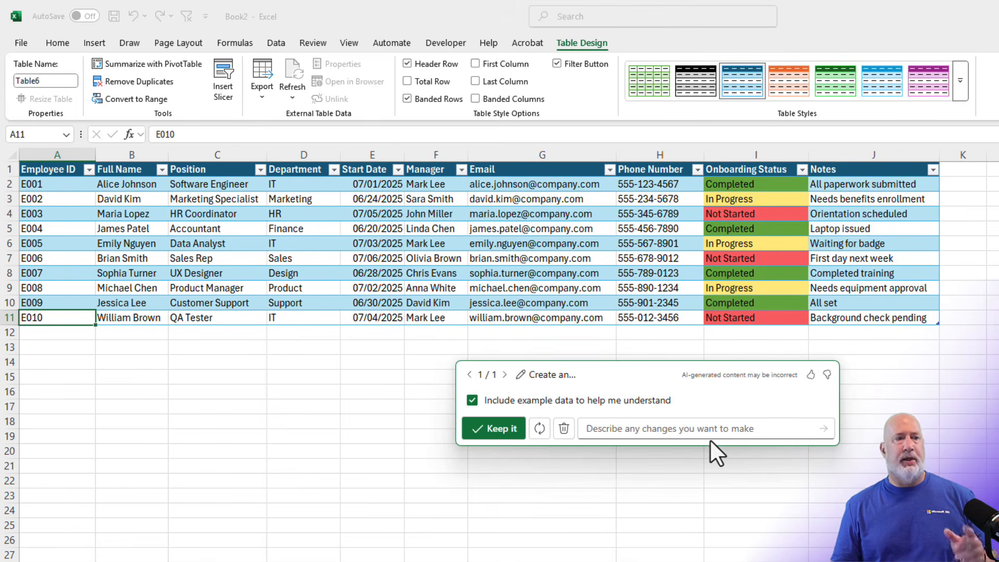
Step: Ask Copilot to "break out full name into first and last. Keep full name."
click(633, 432)
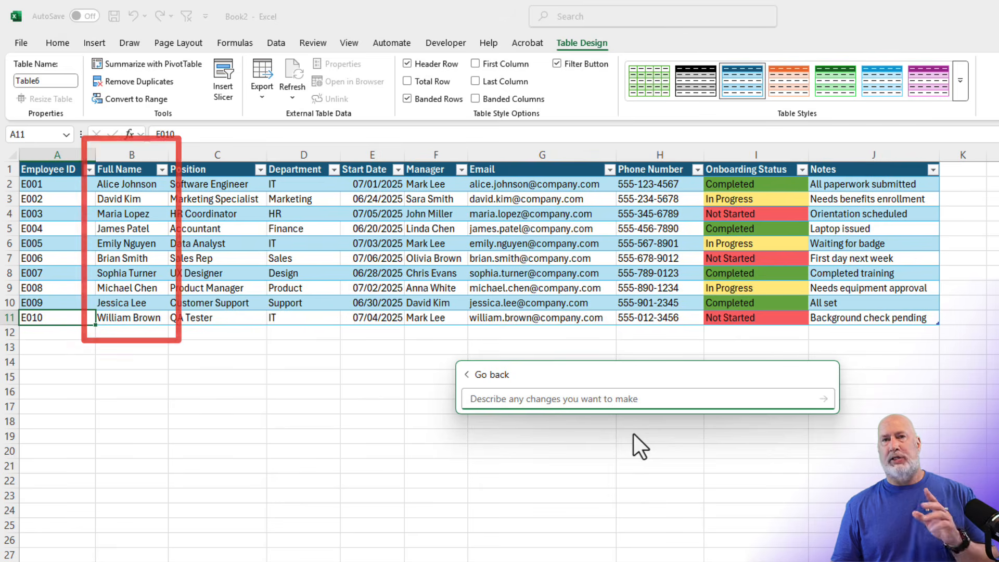
text(brak)
key(BackSpace)
key(BackSpace)
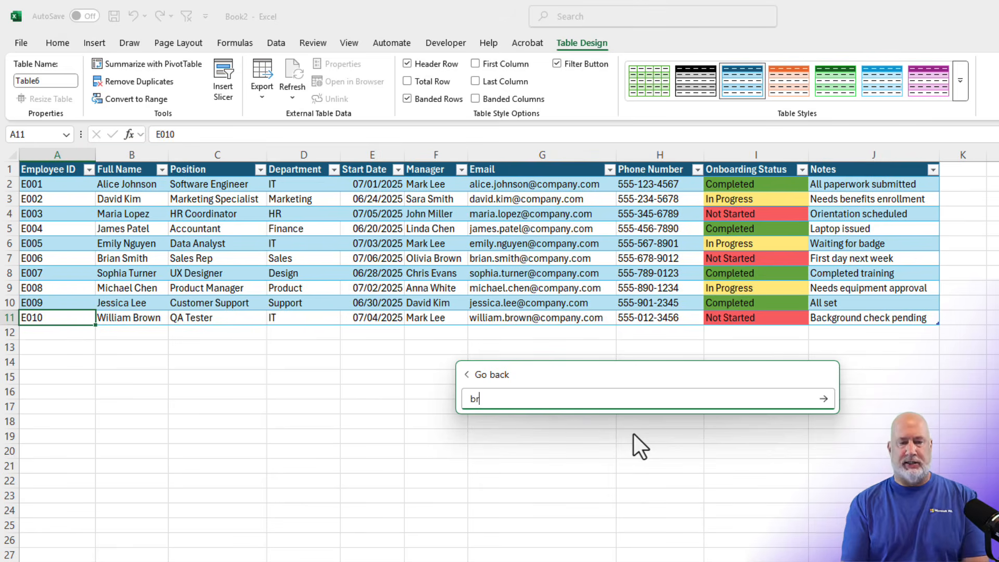
text(eak out full name into first and last. Keep full name.)
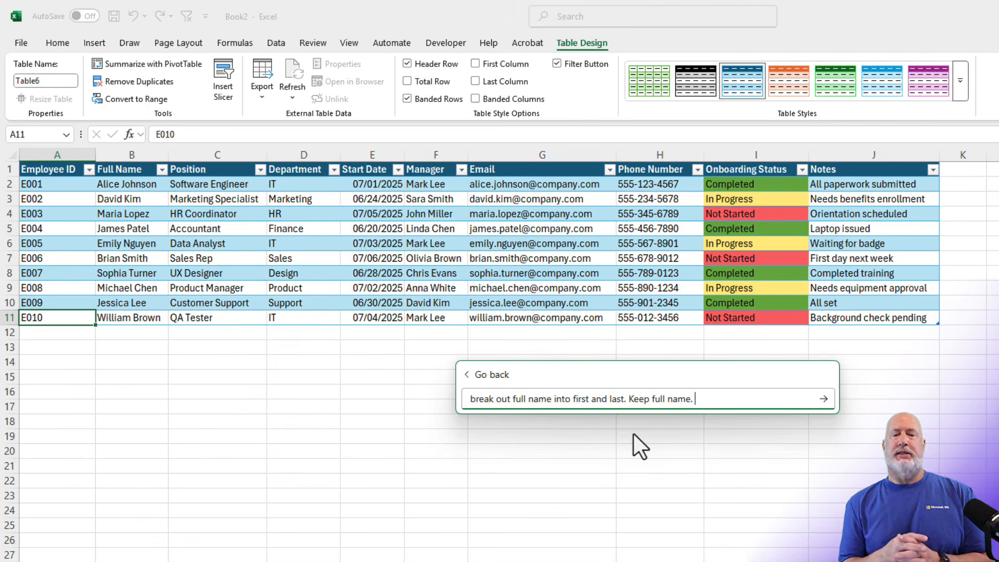
key(Return)
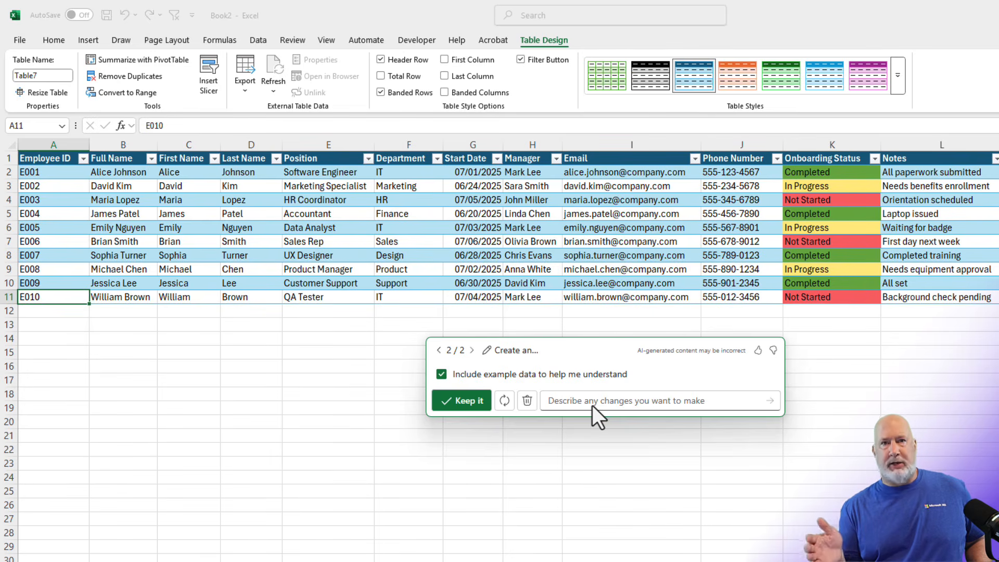
Step: Ask Copilot to "add a field for previous law firm experience."
click(592, 405)
text(add )
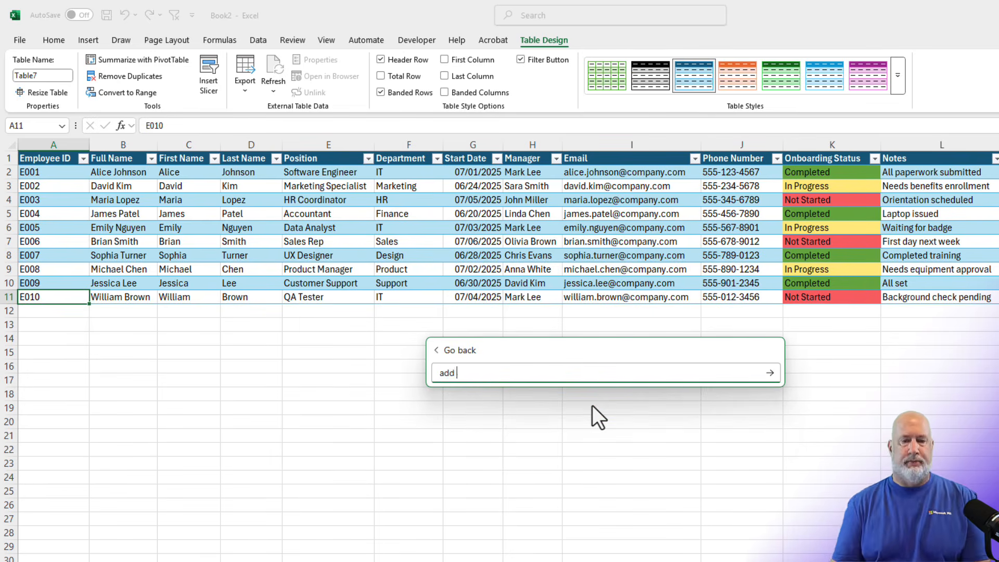
text(a field for previous law firm experi)
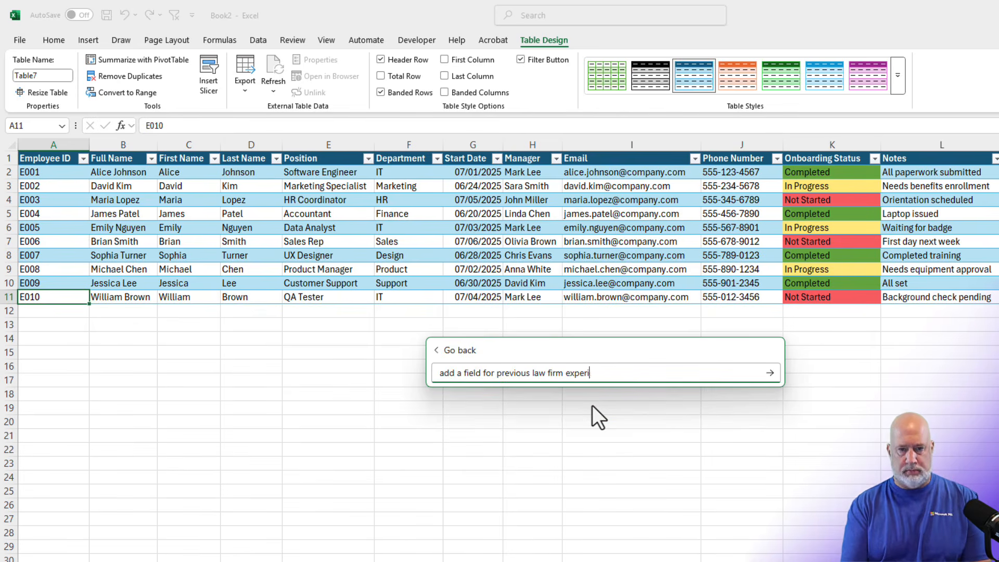
text(ence.)
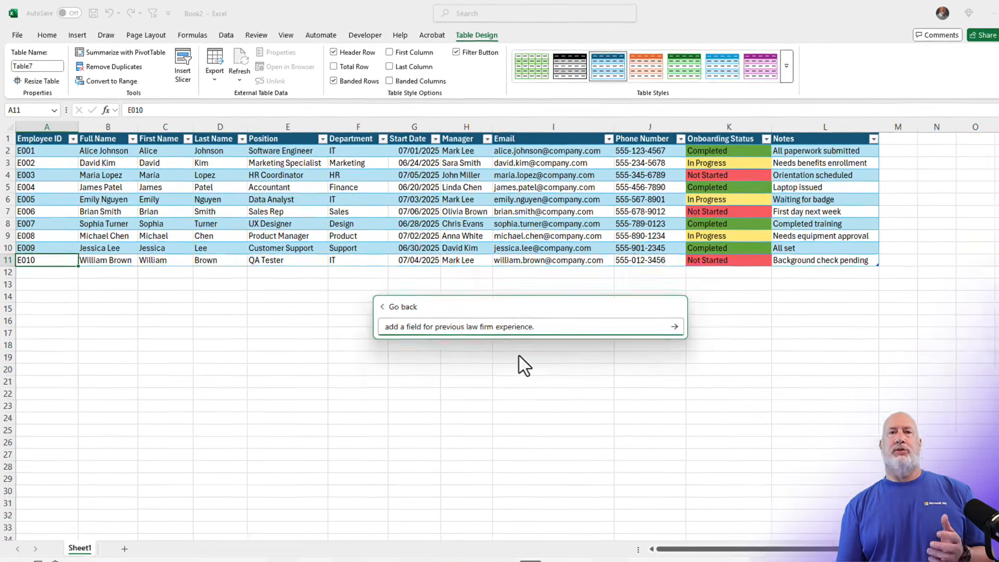
key(Return)
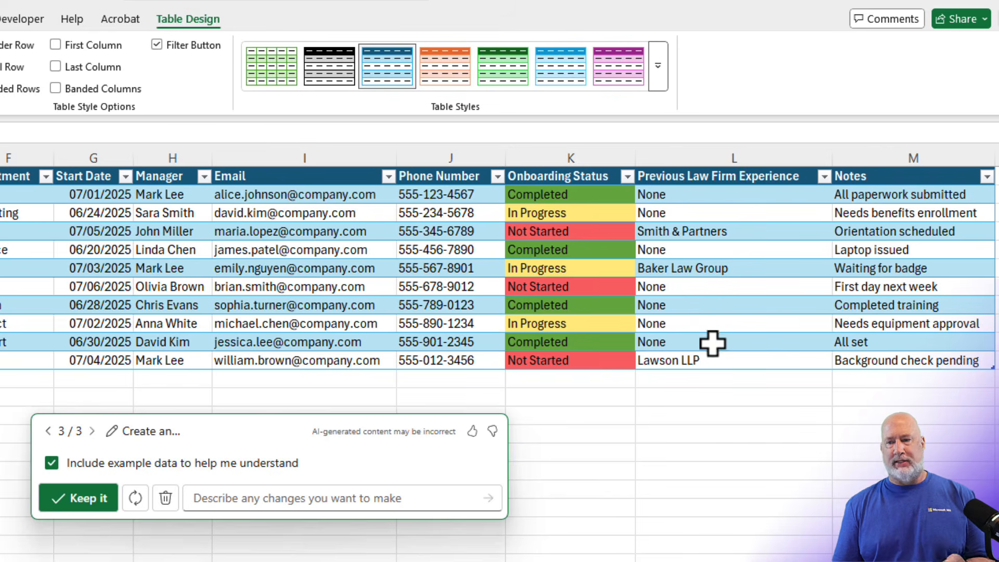
Step: Ask Copilot to make previous experience a yes or no data type and, if yes, include how many years and the names of the previous law firms
click(364, 499)
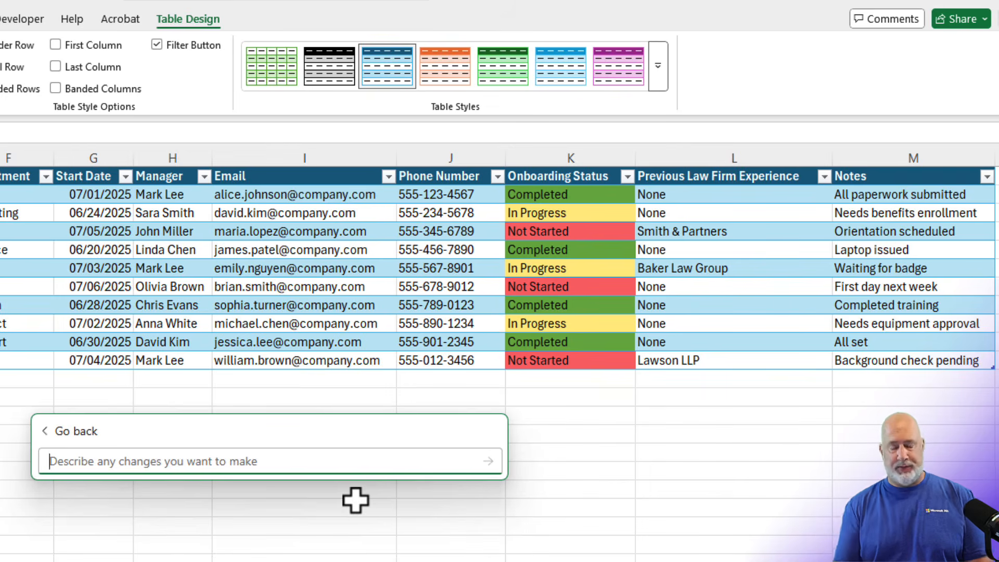
text(for previou)
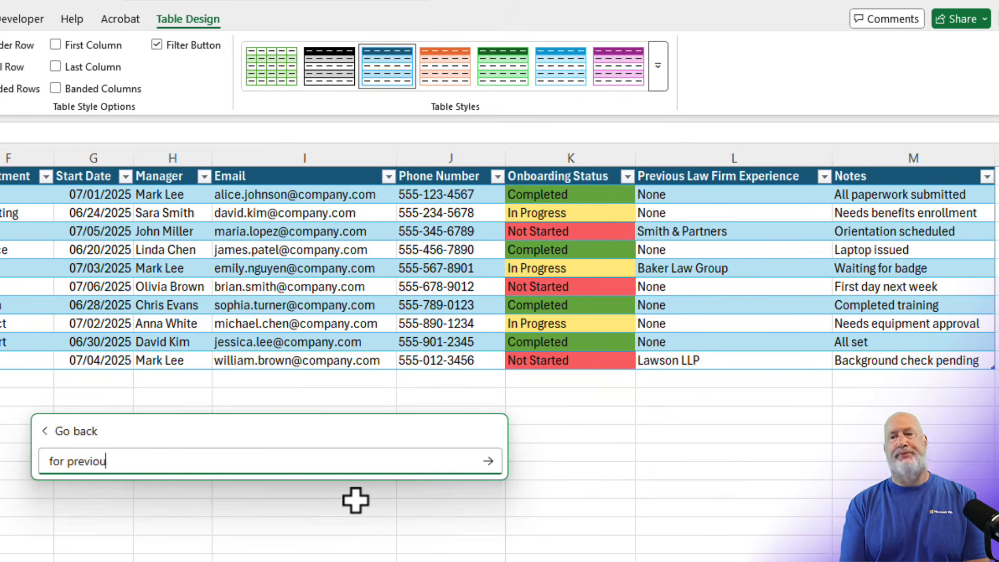
text(s experience make it yes or no)
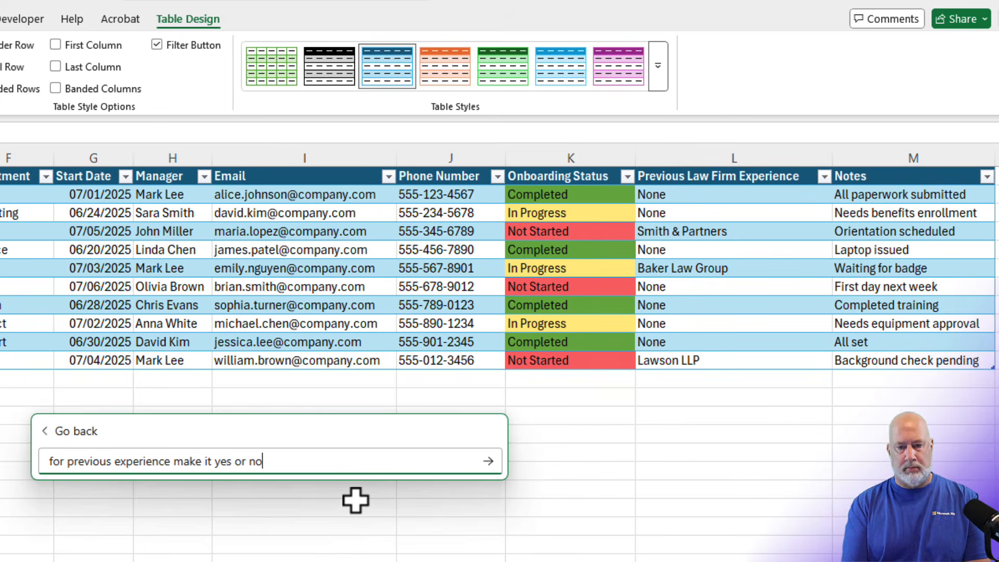
text( data type. if yes, I want to know)
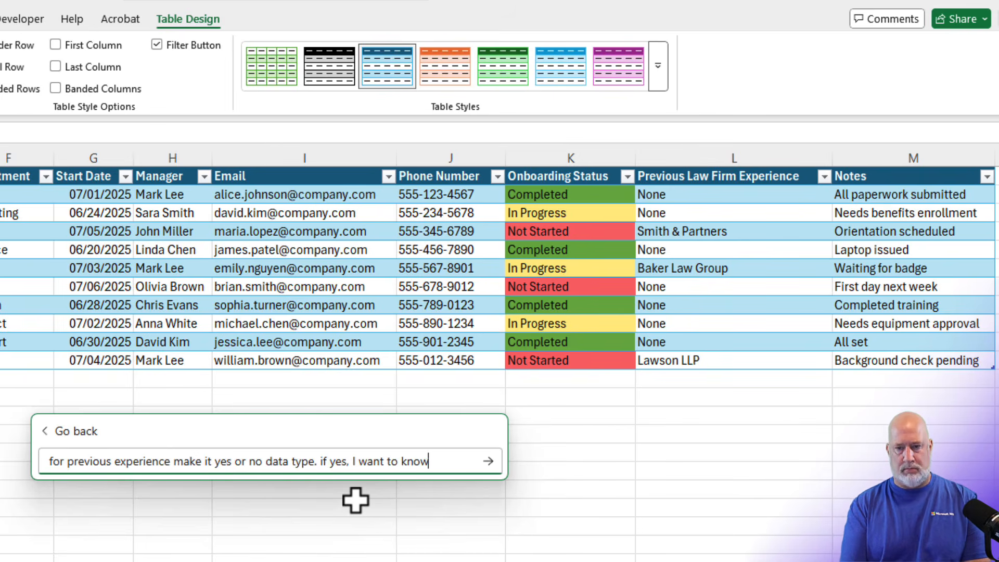
text( how many years, and I still want the name of the pre)
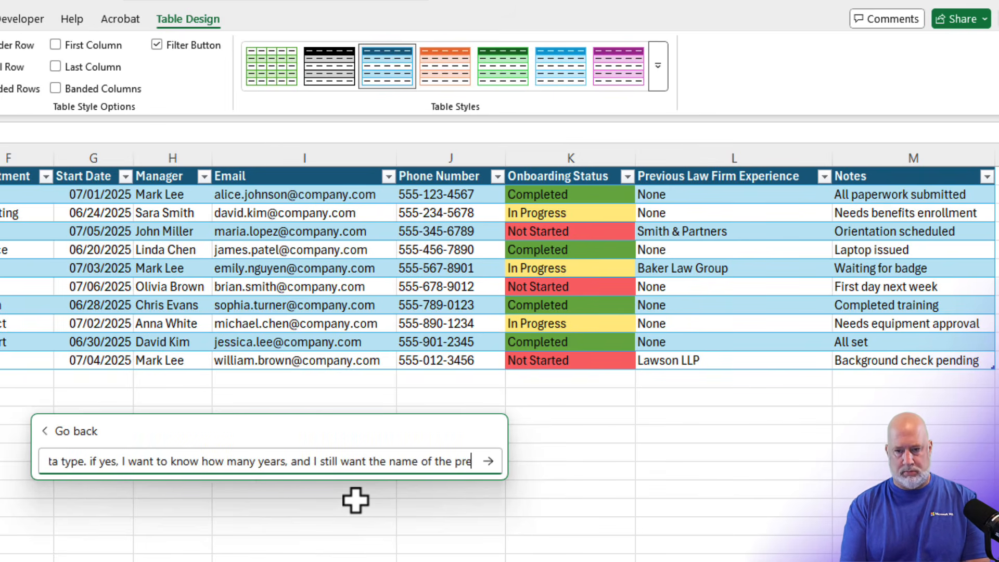
text(vious law firms.)
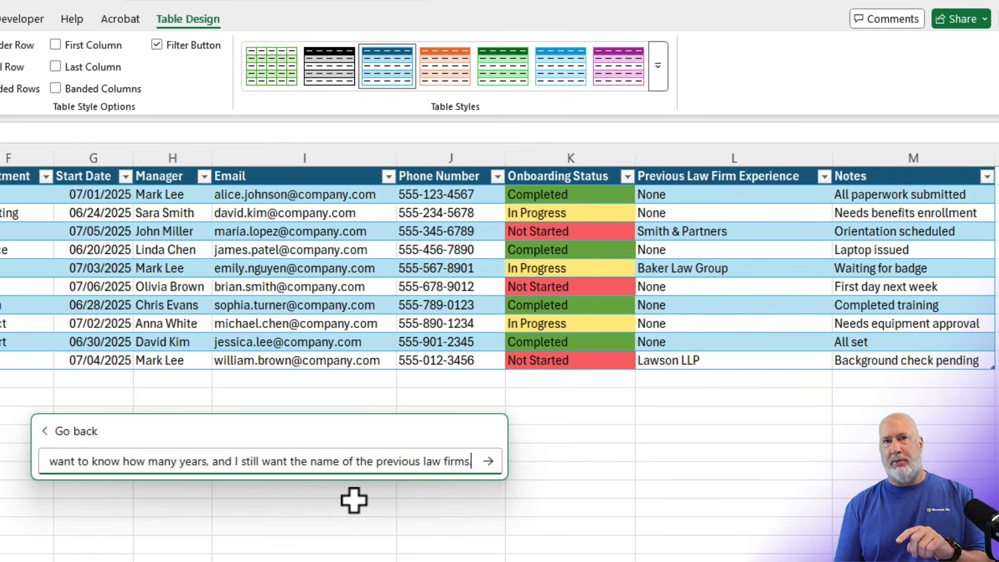
key(Return)
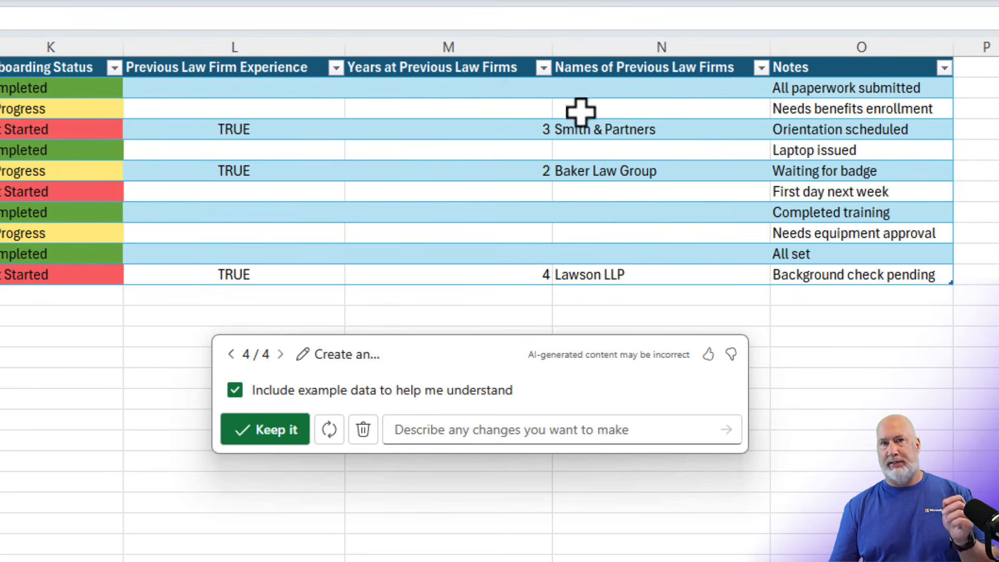
Step: Ask Copilot to "add conditional formatting to column L. Use Green if true."
click(411, 431)
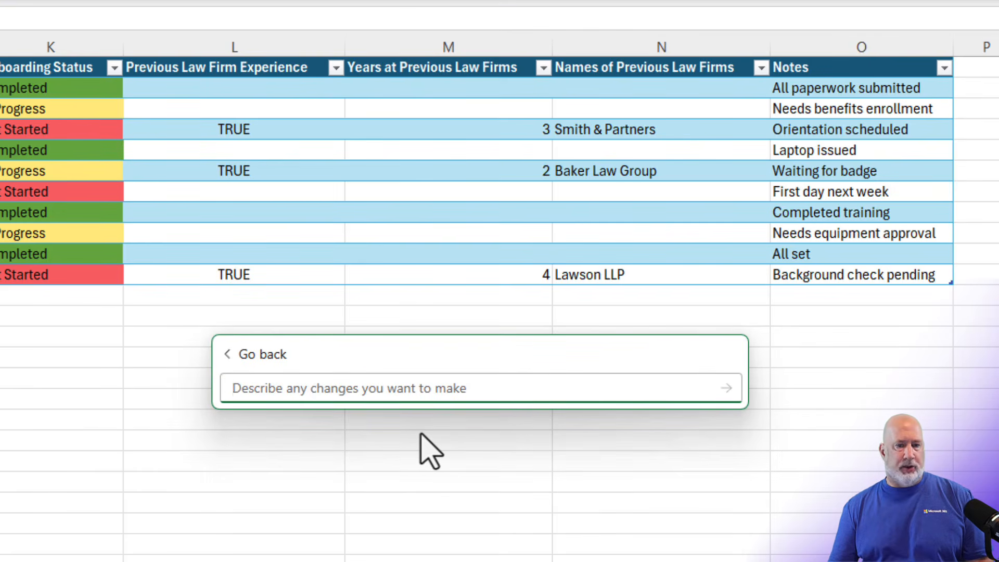
text(add)
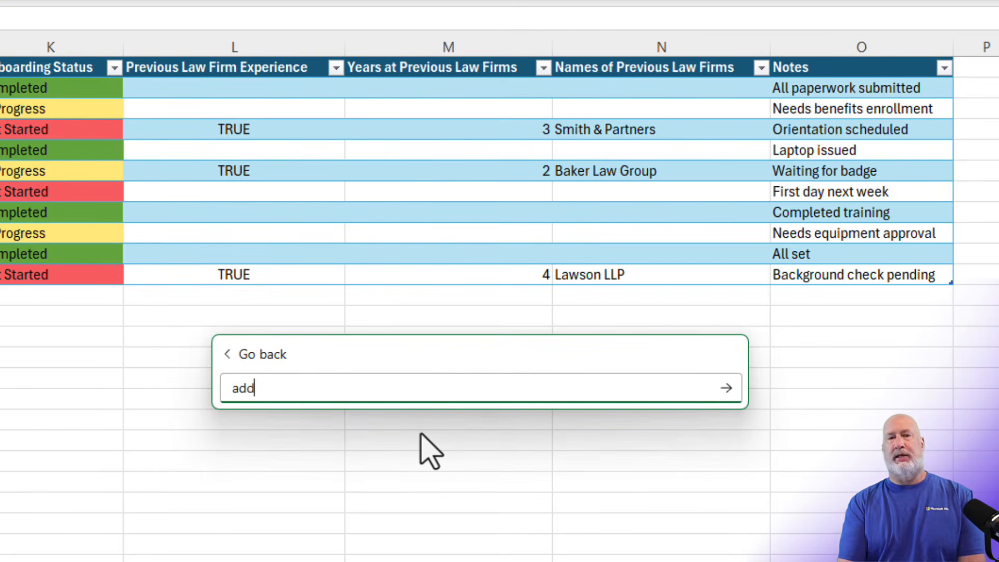
text( conditiona)
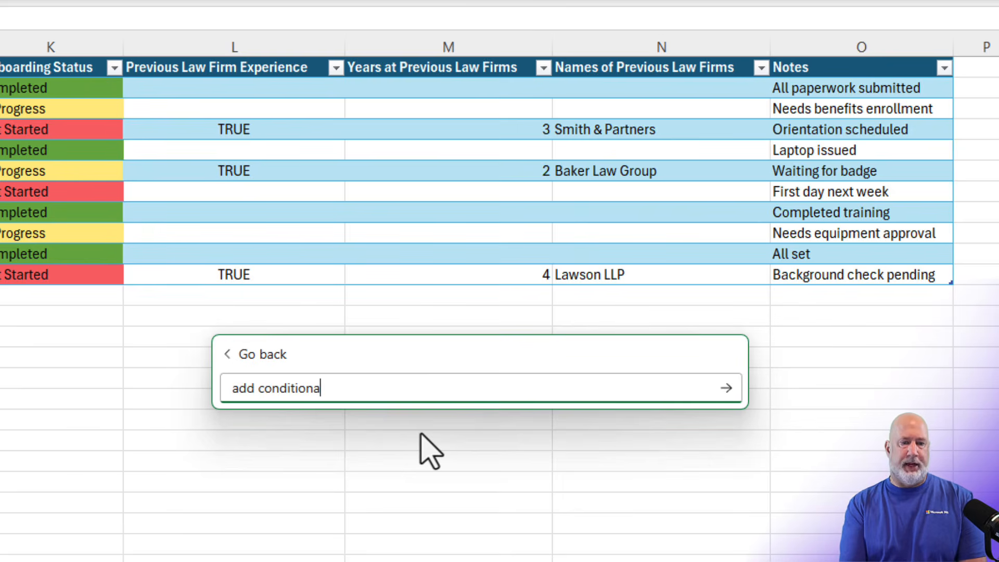
text(l formatting to column L. U)
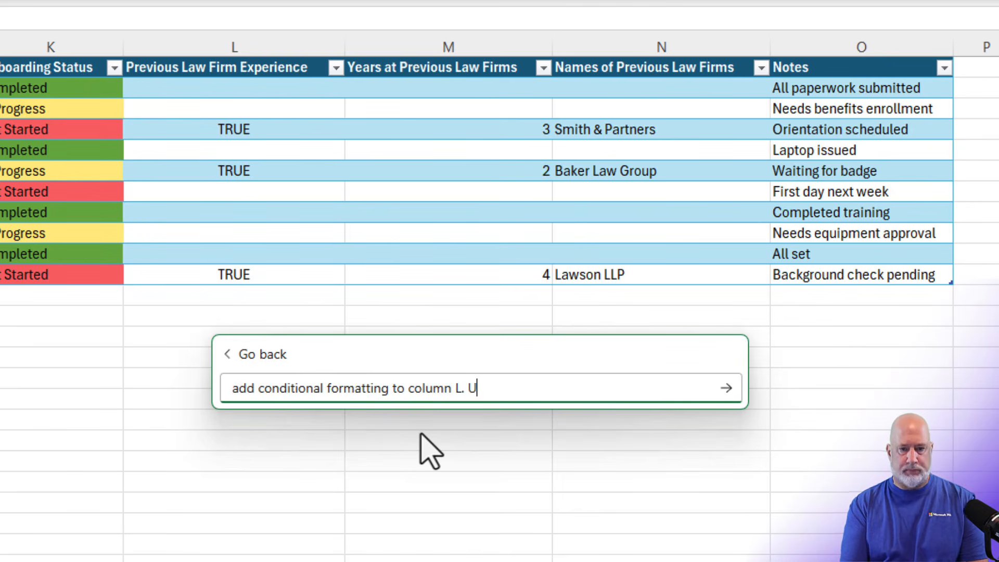
text(se Green if true.)
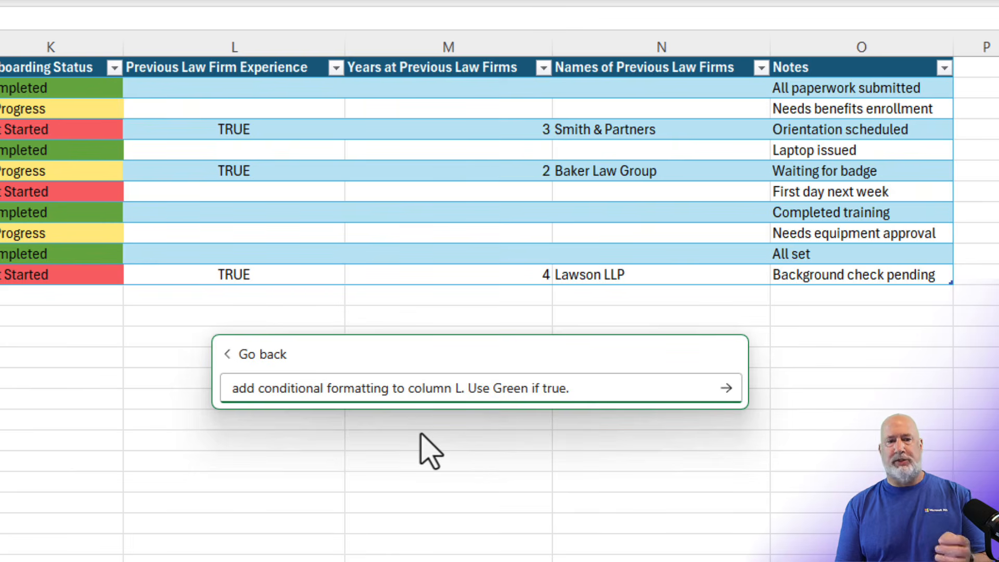
key(Return)
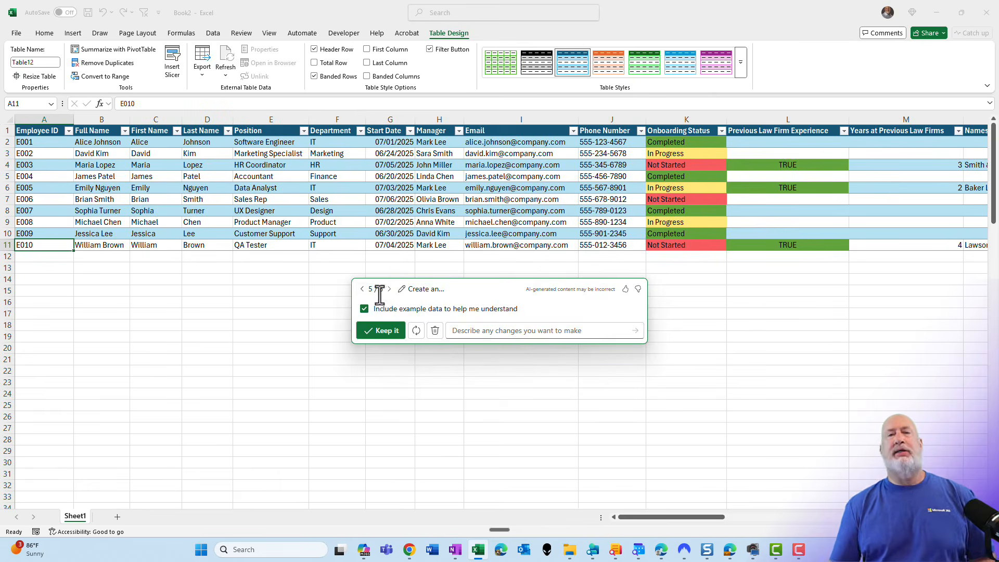
Step: Go back two versions of the generated table and return to version 5, turning its example data off and on again
click(363, 289)
click(363, 289)
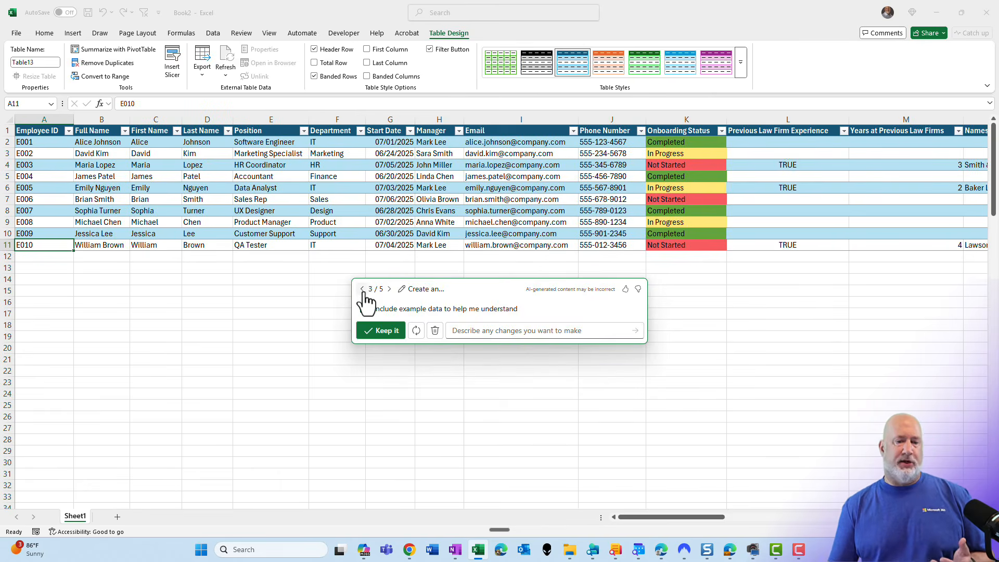
click(388, 290)
click(389, 289)
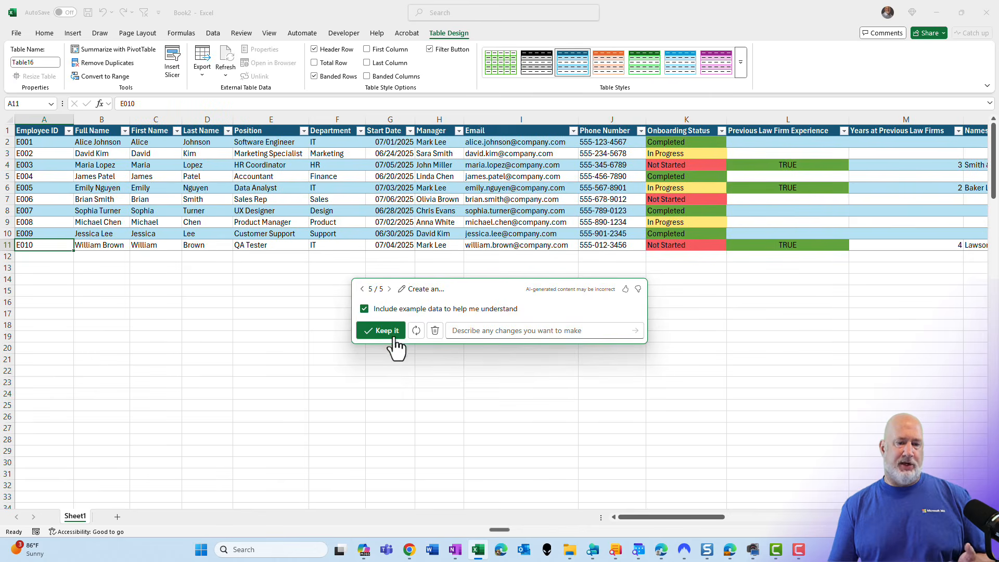
click(364, 310)
click(365, 310)
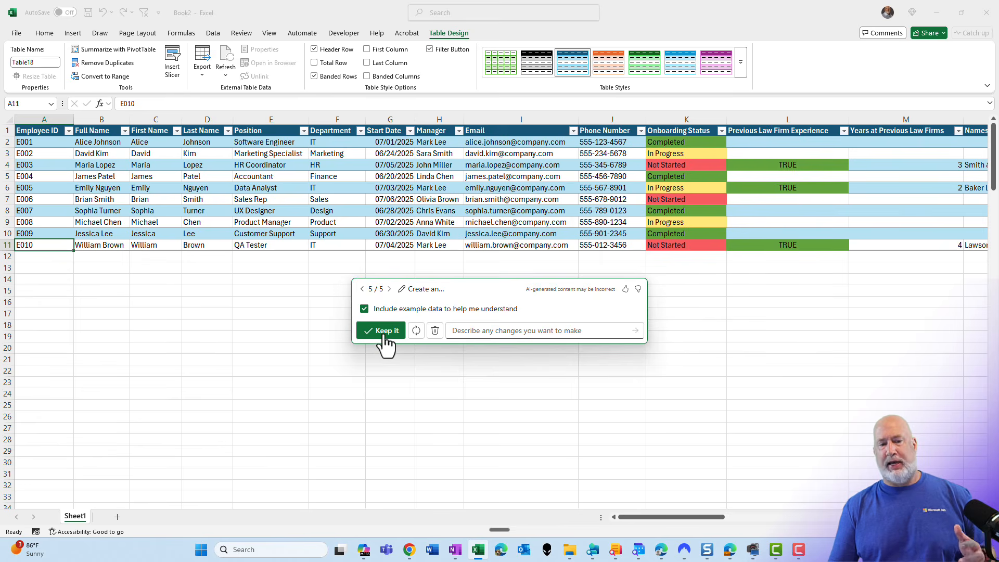
Step: Keep the generated table and upload the workbook to the training company's OneDrive, naming it TEST followed by the owner's first name
click(384, 336)
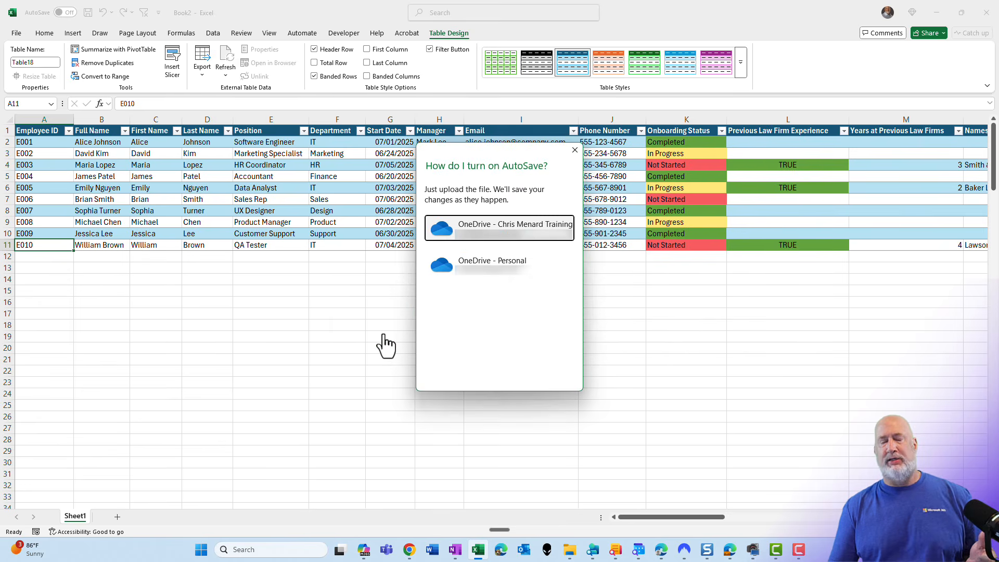
click(494, 244)
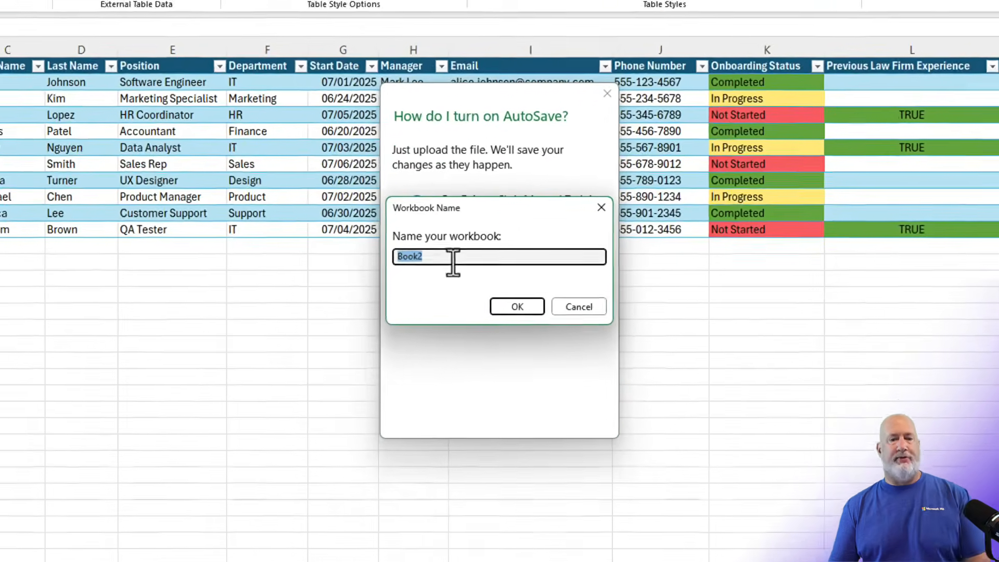
text(TE)
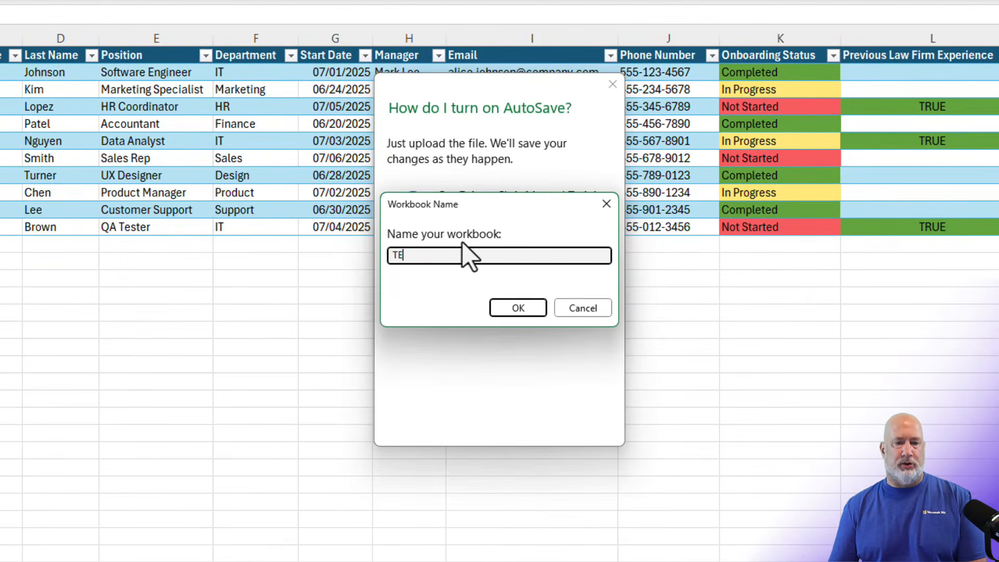
text(ST chris)
key(Return)
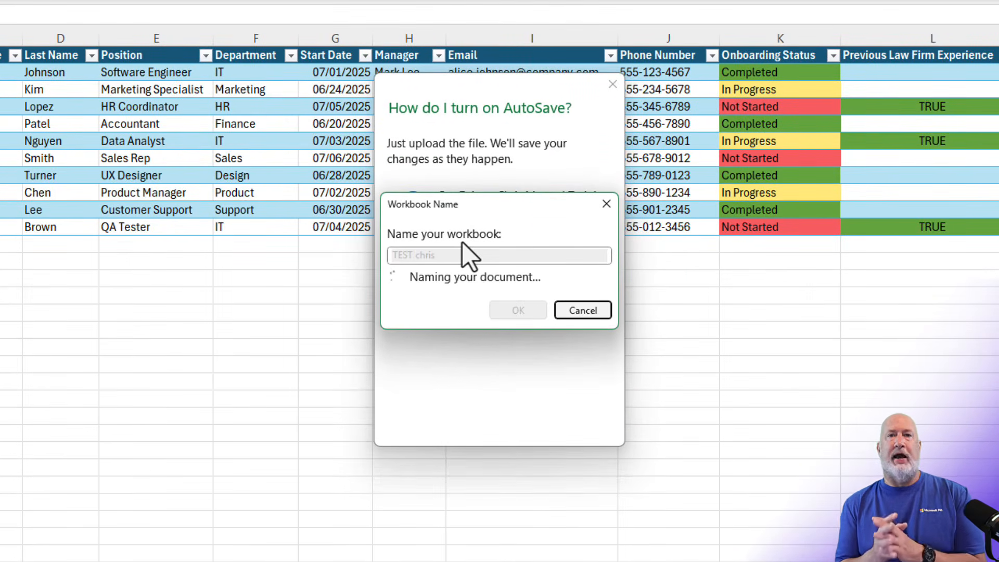
Step: Check the saved workbook's file name and storage location
click(197, 2)
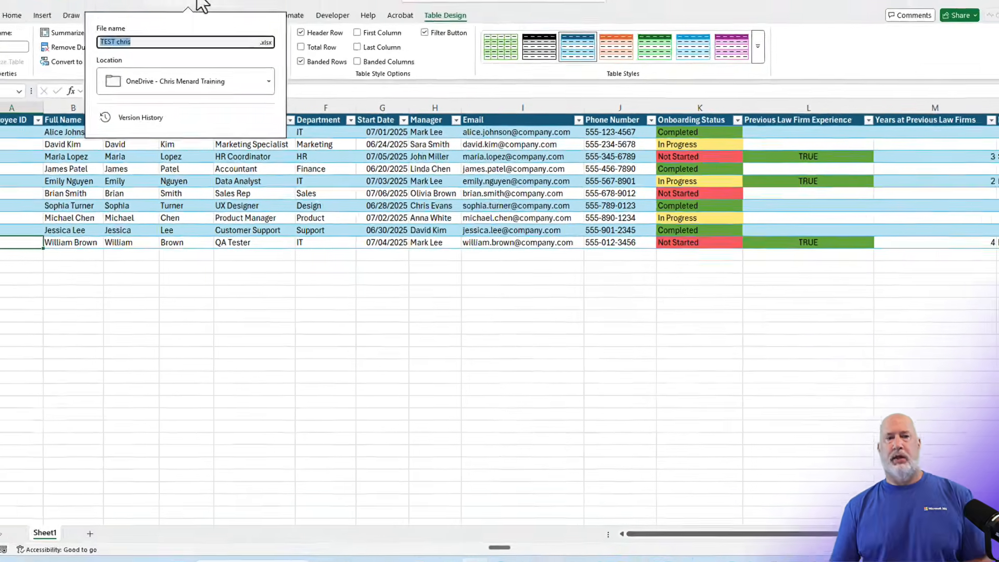
click(288, 189)
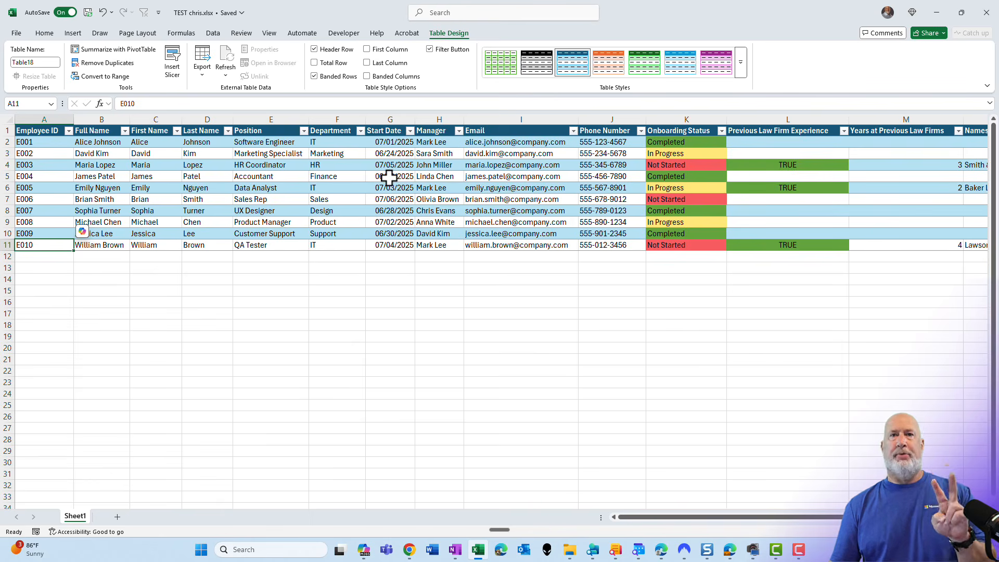
Step: Add a new worksheet to the workbook and make cell A1 the active cell
click(118, 517)
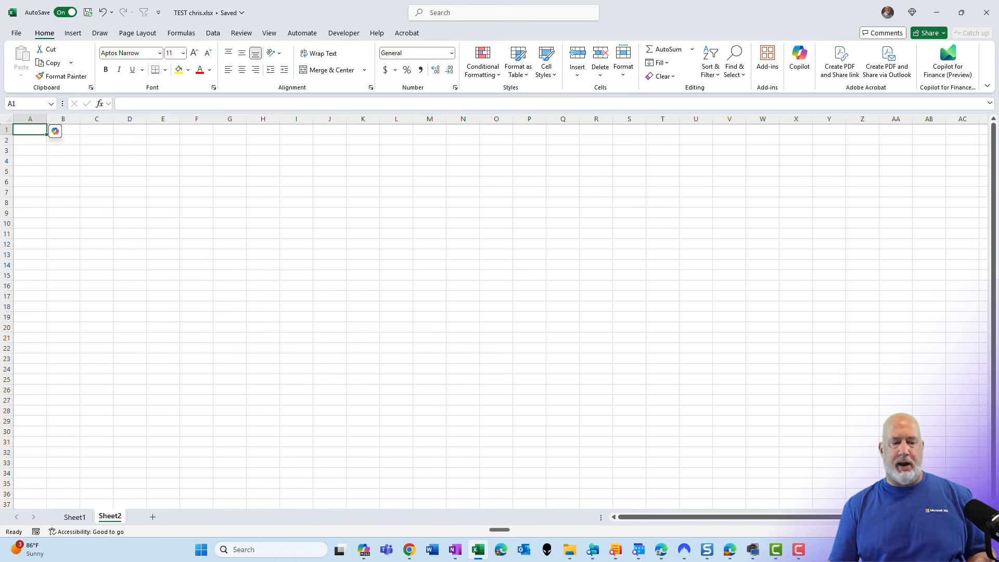
ctrl+scroll(756, 389, up, 2)
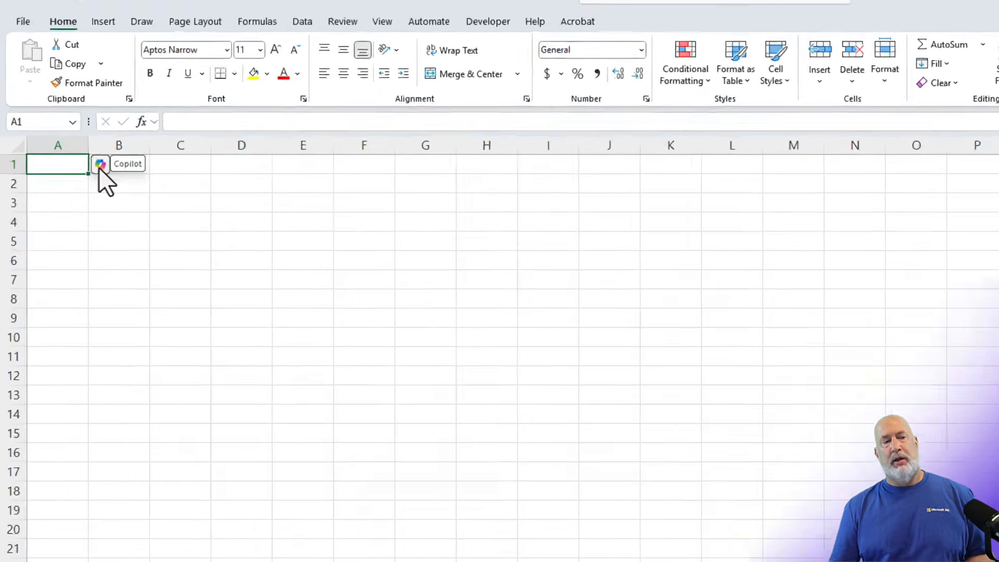
click(299, 206)
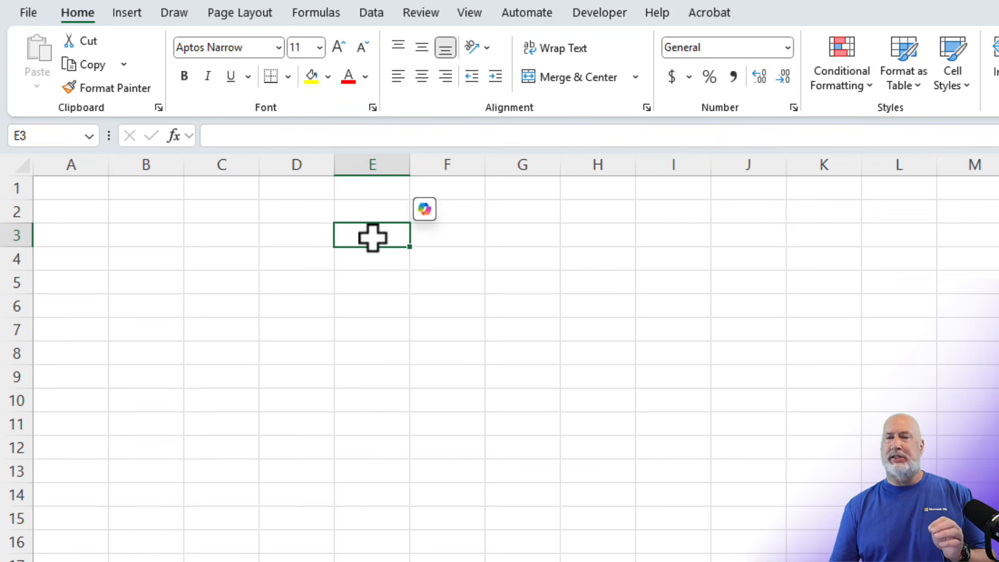
click(102, 190)
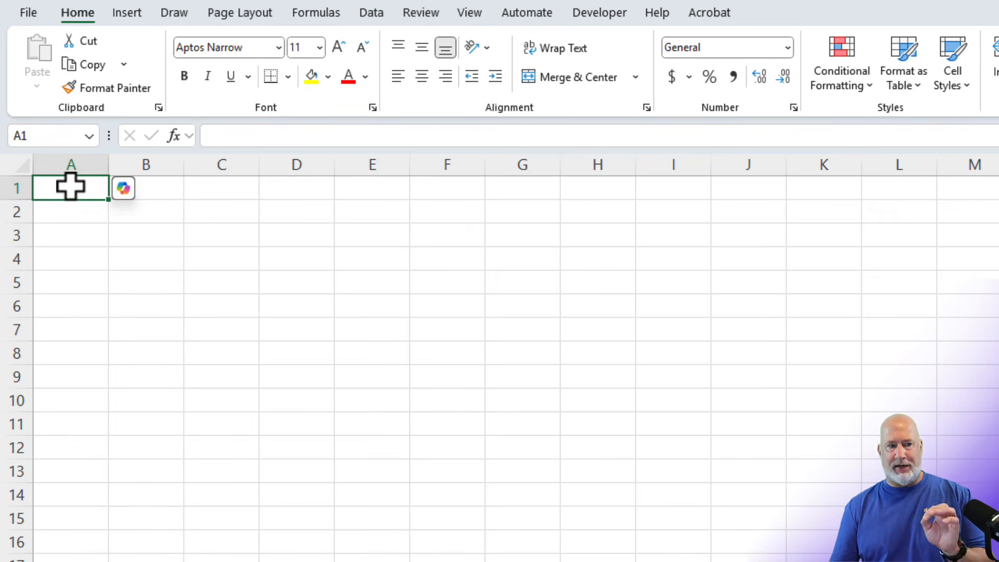
Step: Have Copilot create a customized table from the prompt "Create a sample income statement." and keep the generated table
click(127, 191)
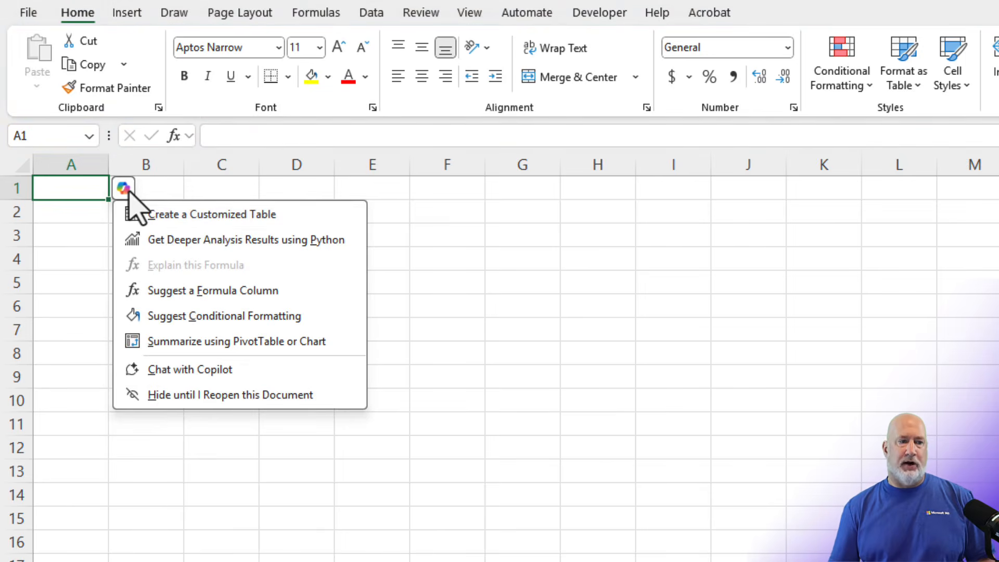
click(289, 219)
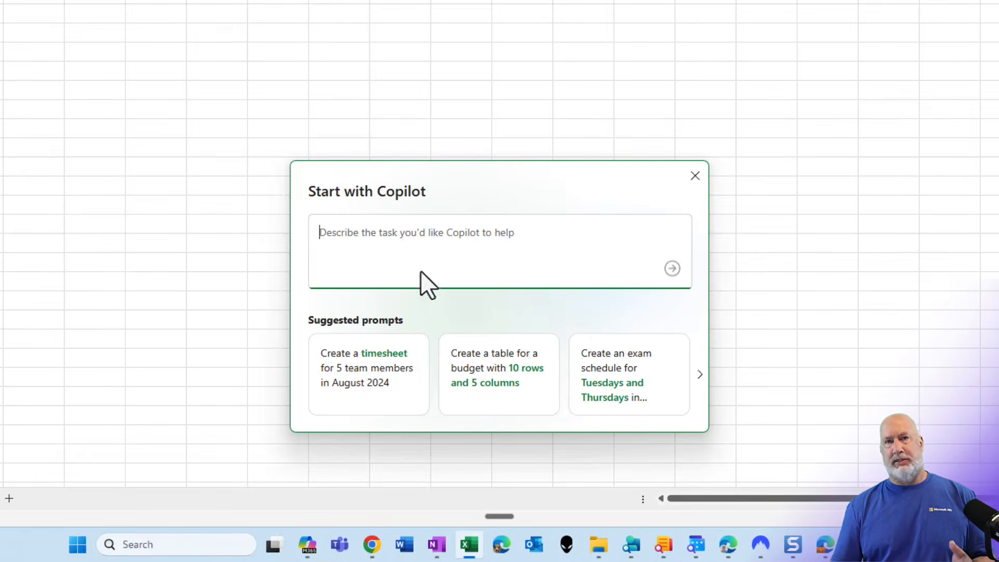
text(C)
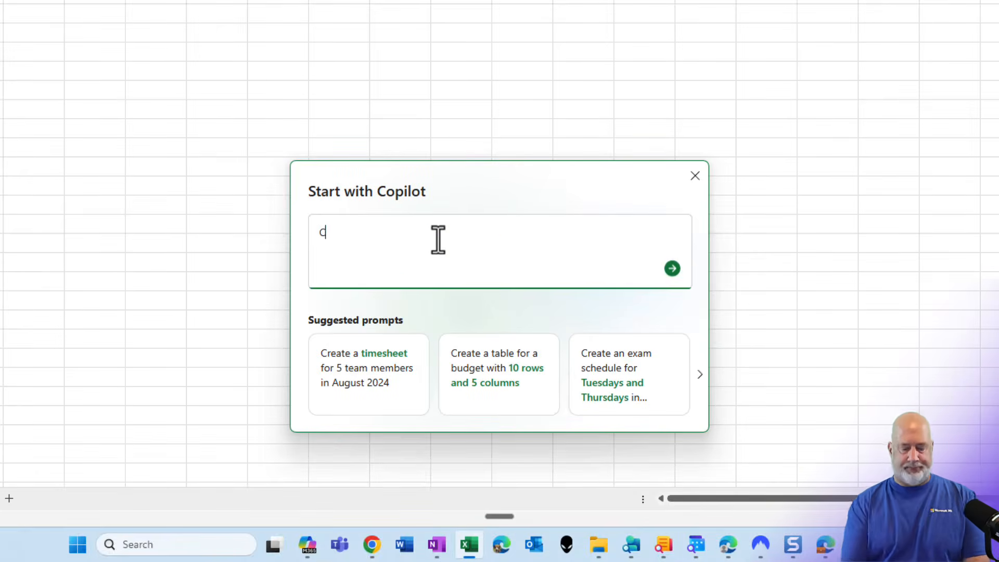
text(reate a sample income statement.)
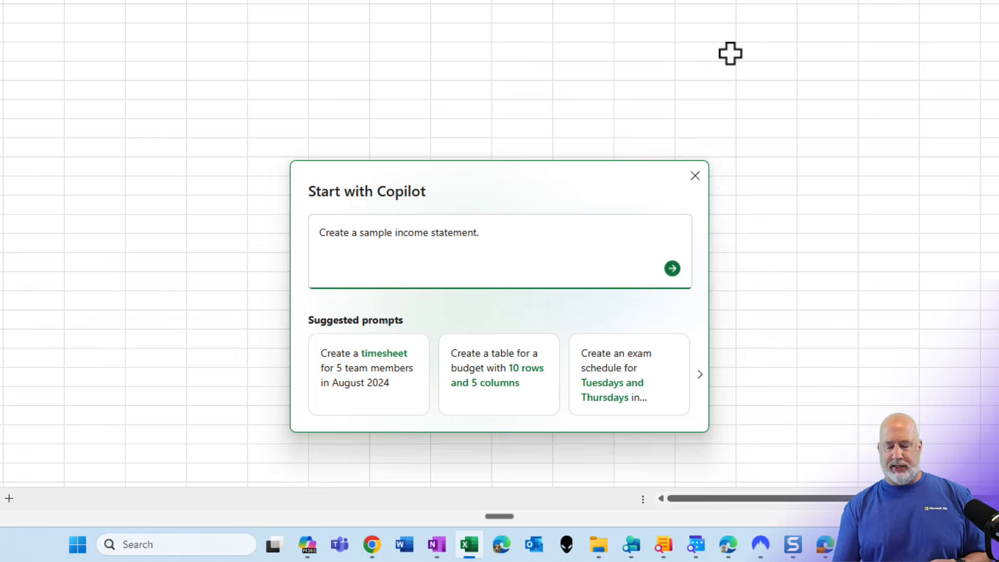
key(Return)
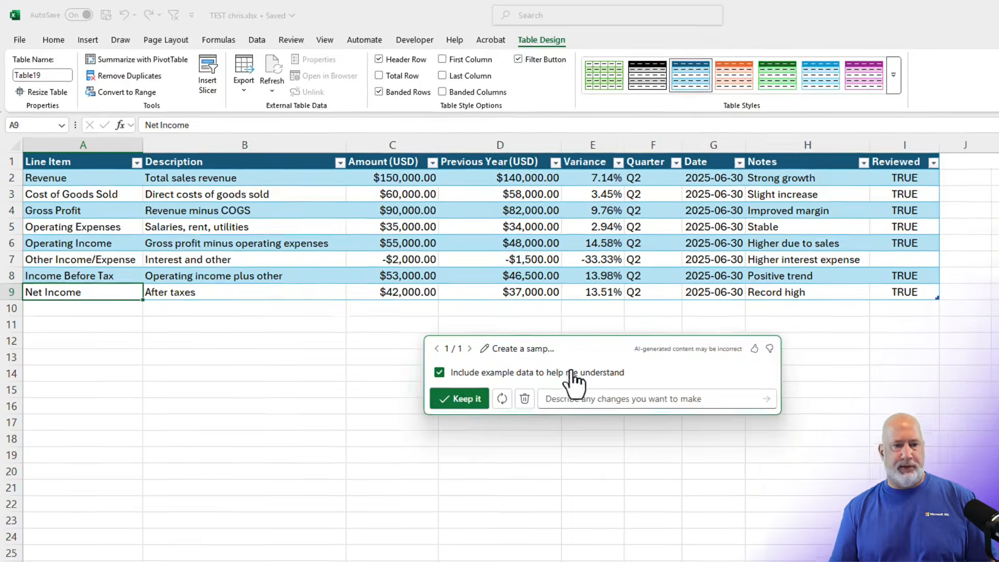
click(459, 399)
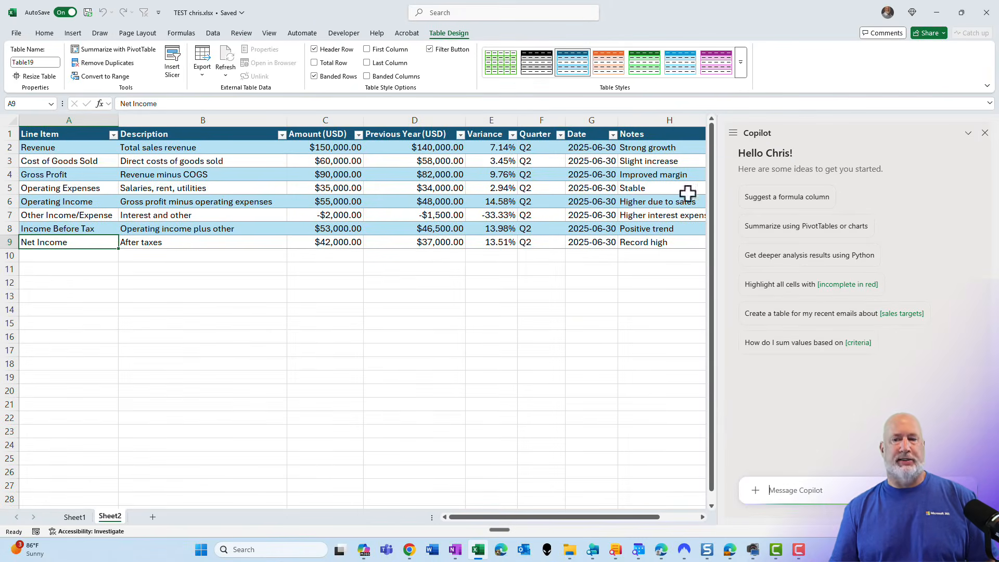
Step: Check whether the Revenue, Cost of Goods Sold, Gross Profit and Net Income amounts in column C are formulas or fixed values
click(330, 175)
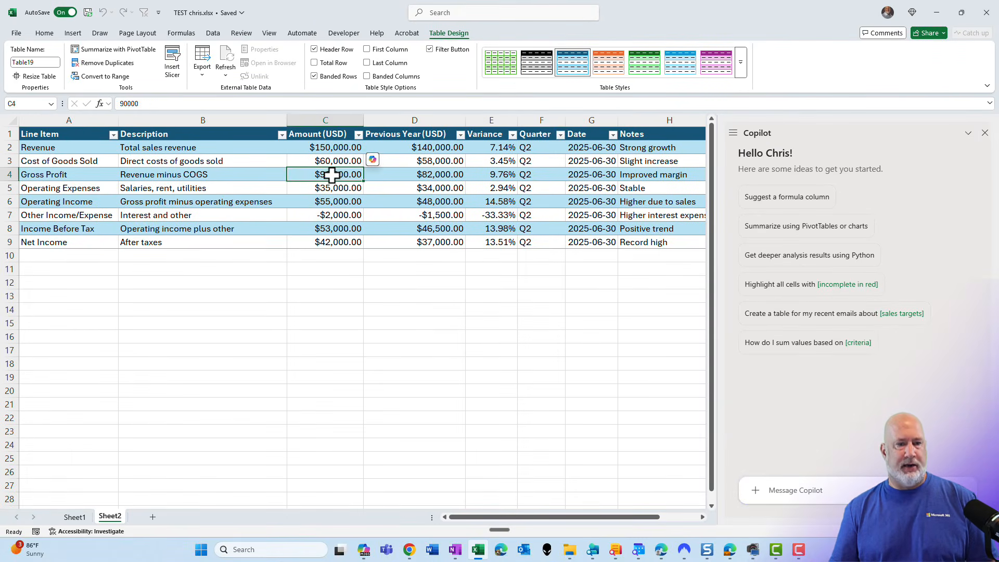
click(330, 149)
click(328, 162)
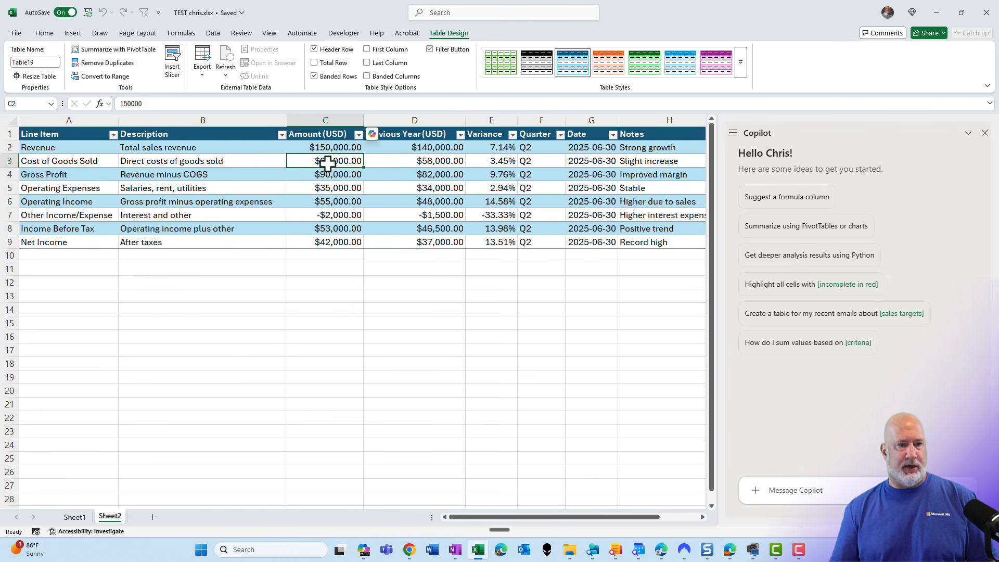
click(328, 174)
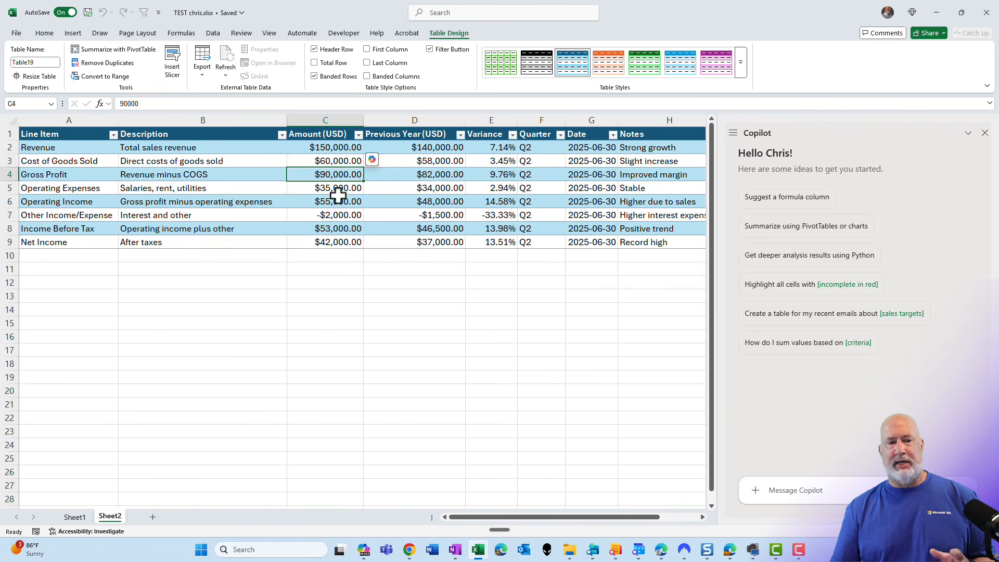
click(341, 242)
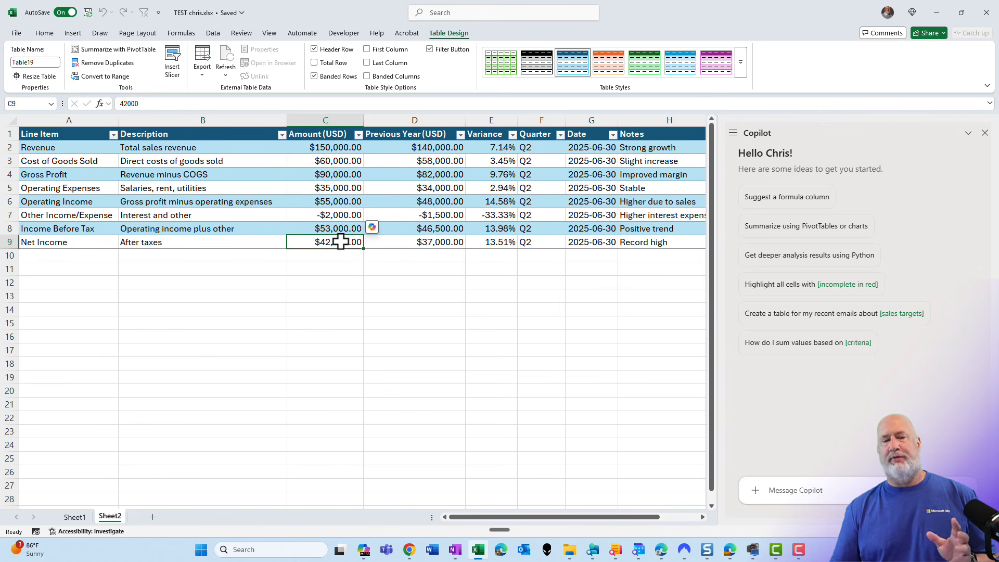
click(385, 267)
text(=)
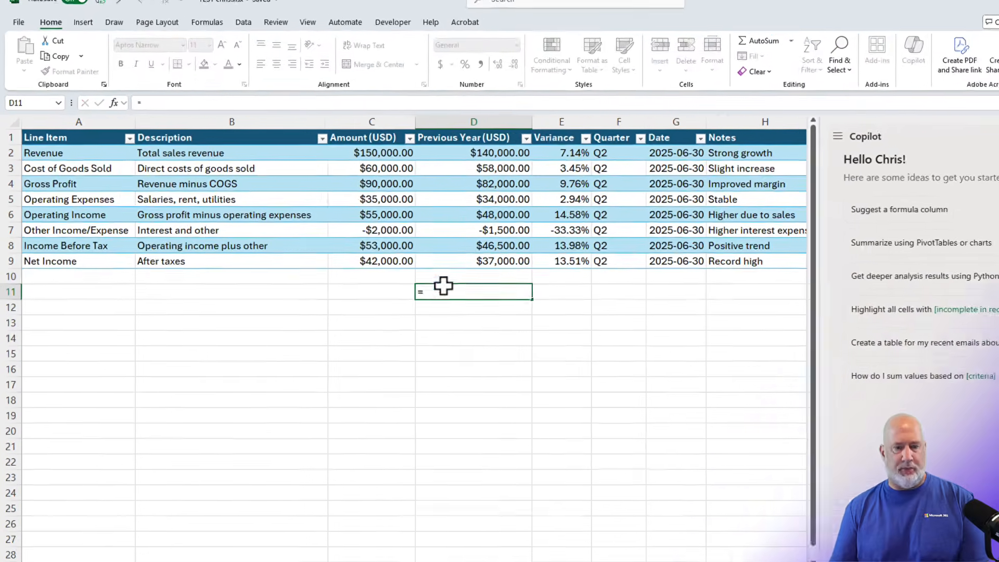
key(Escape)
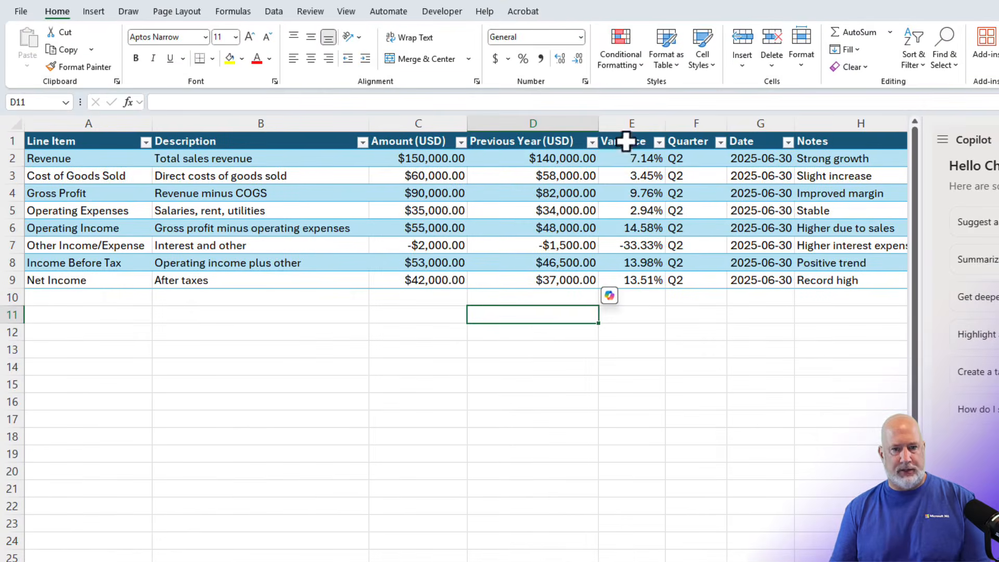
Step: Insert a blank table column directly before the Variance column
drag(626, 141, 648, 279)
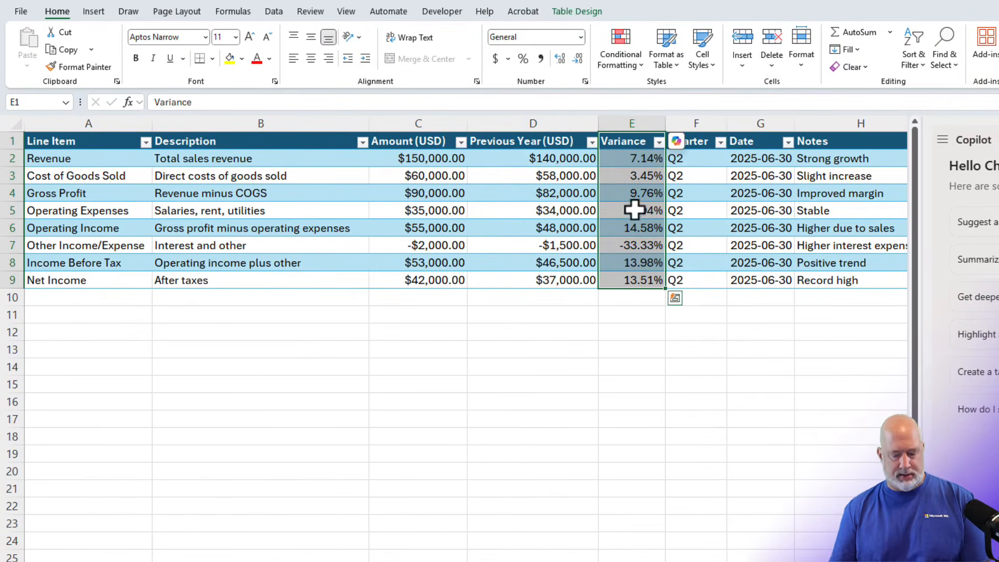
click(634, 124)
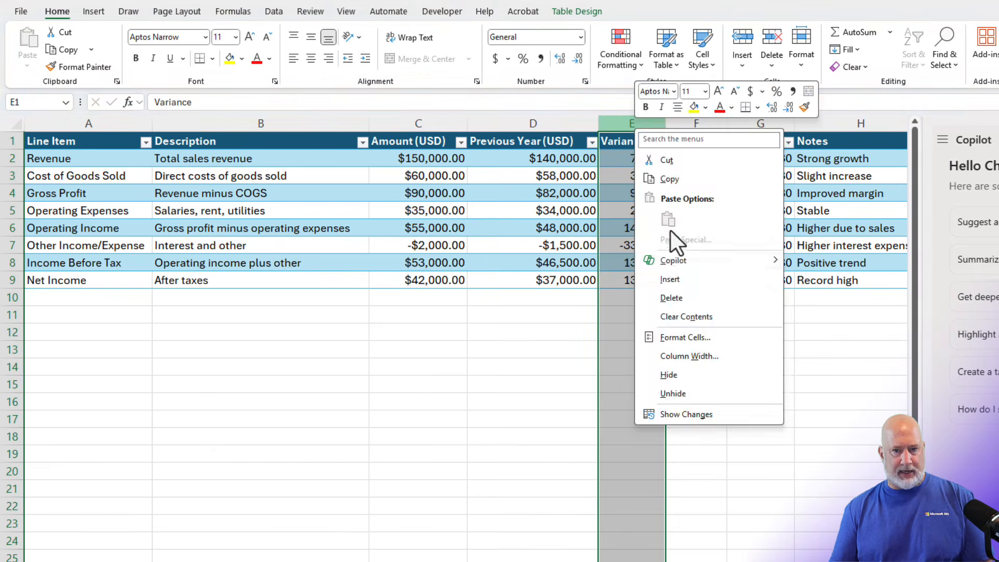
click(673, 278)
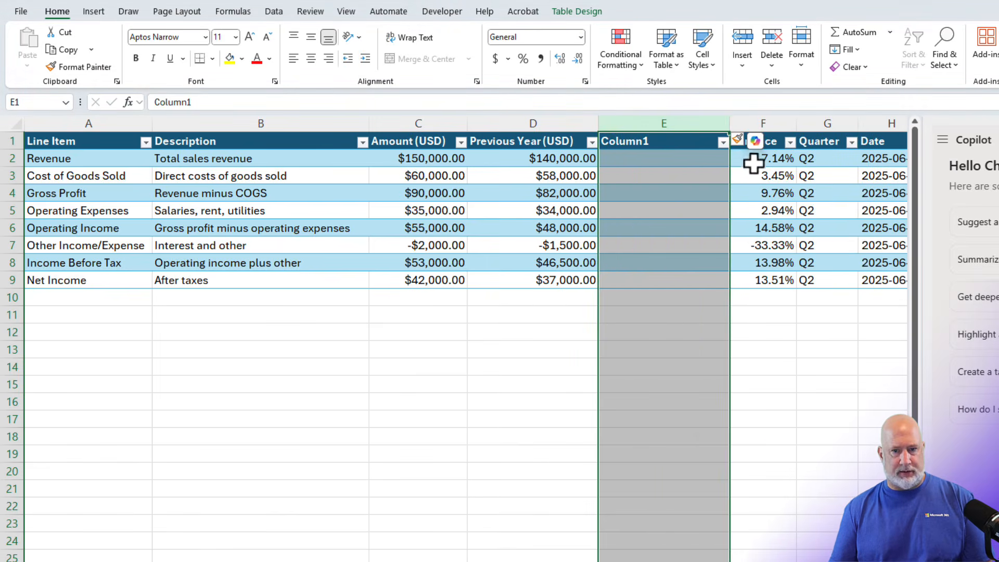
click(753, 163)
click(759, 173)
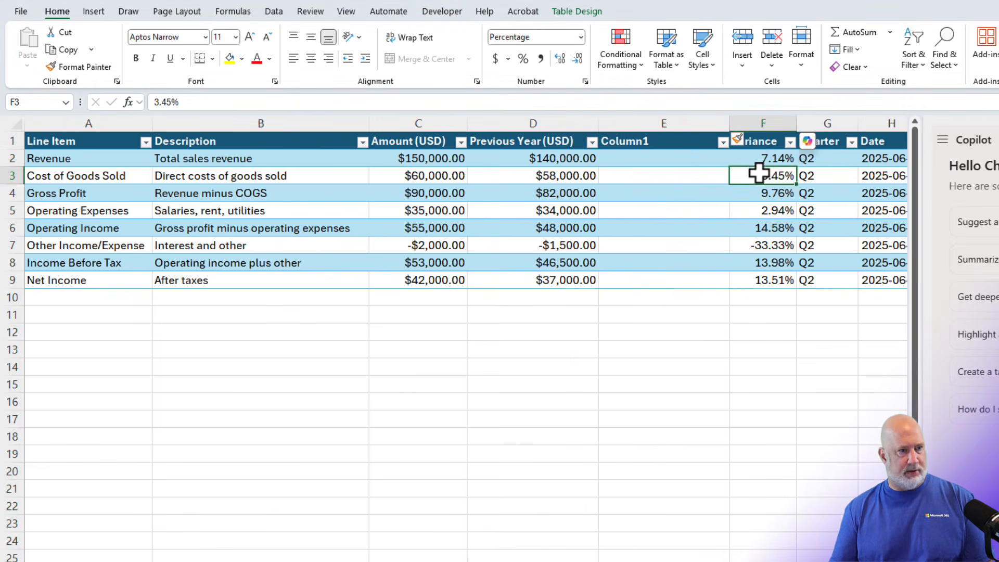
Step: Fill the blank column before Variance with the formula =[@[Amount (USD)]]/[@[Previous Year (USD)]]-1 for rows 2 through 9
click(661, 156)
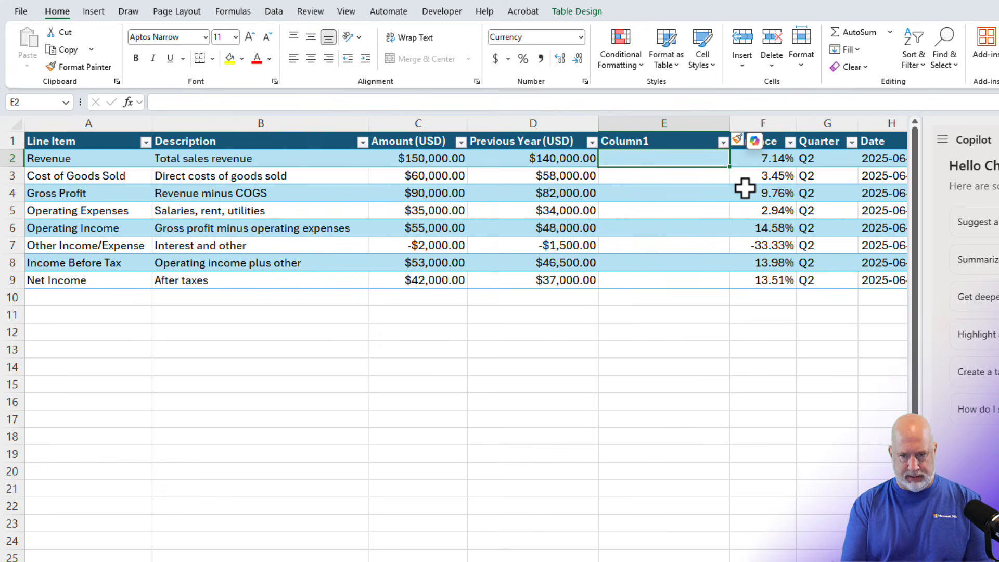
text(=)
key(Left)
key(Left)
text(/)
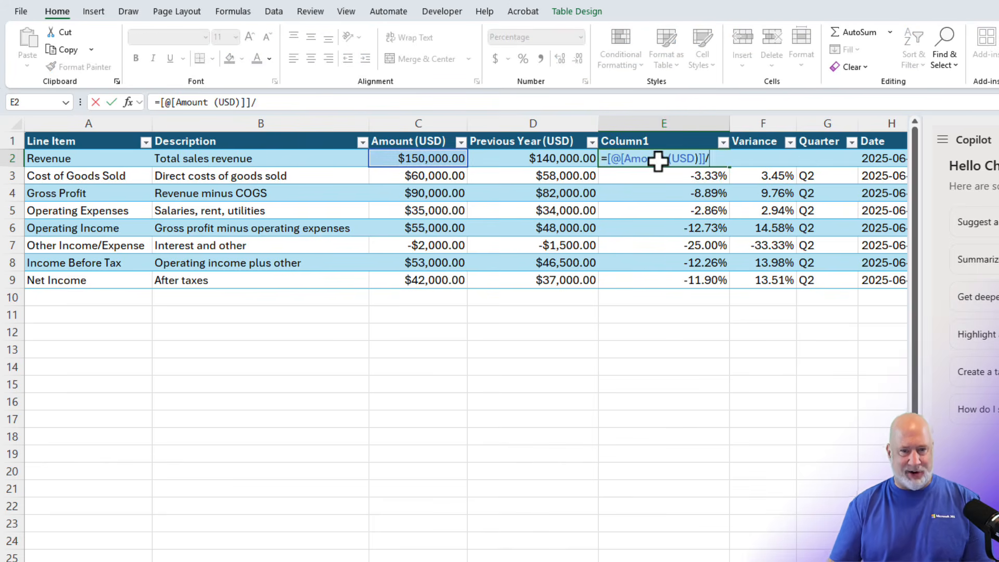
key(Left)
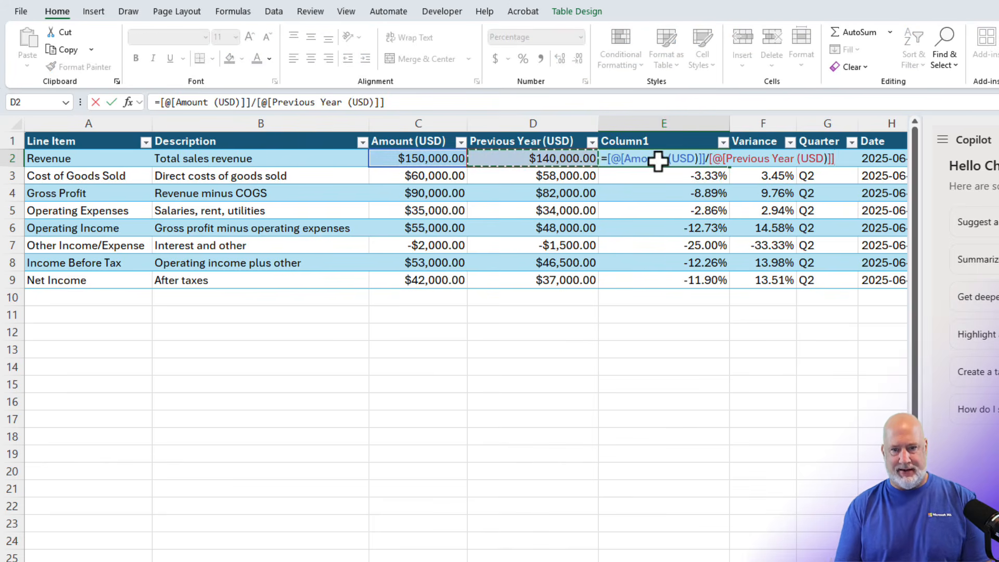
text(-1)
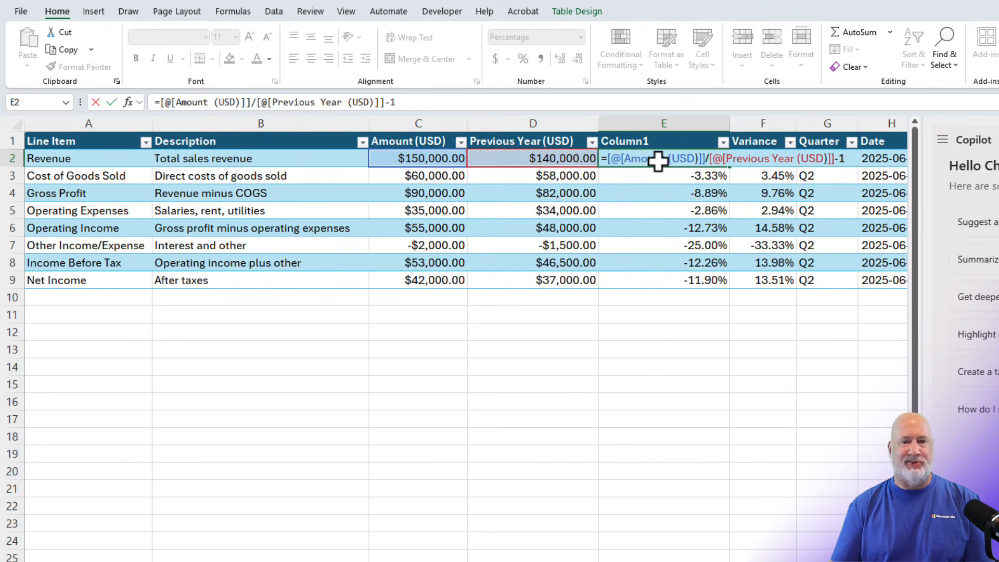
key(Return)
click(658, 161)
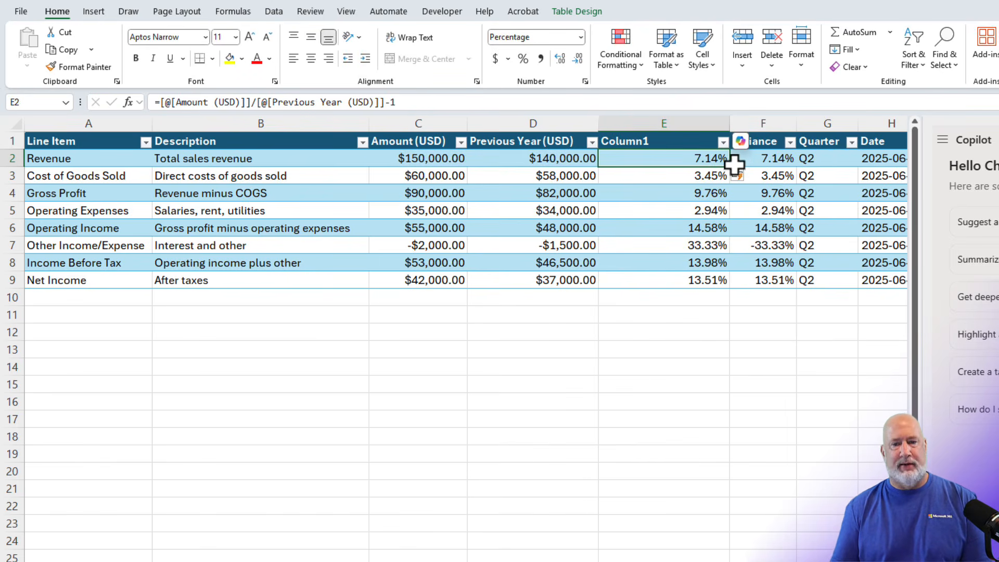
drag(729, 168, 720, 292)
Step: Compare the variance formula in E2 with the Revenue amounts in D2 and C2
click(671, 160)
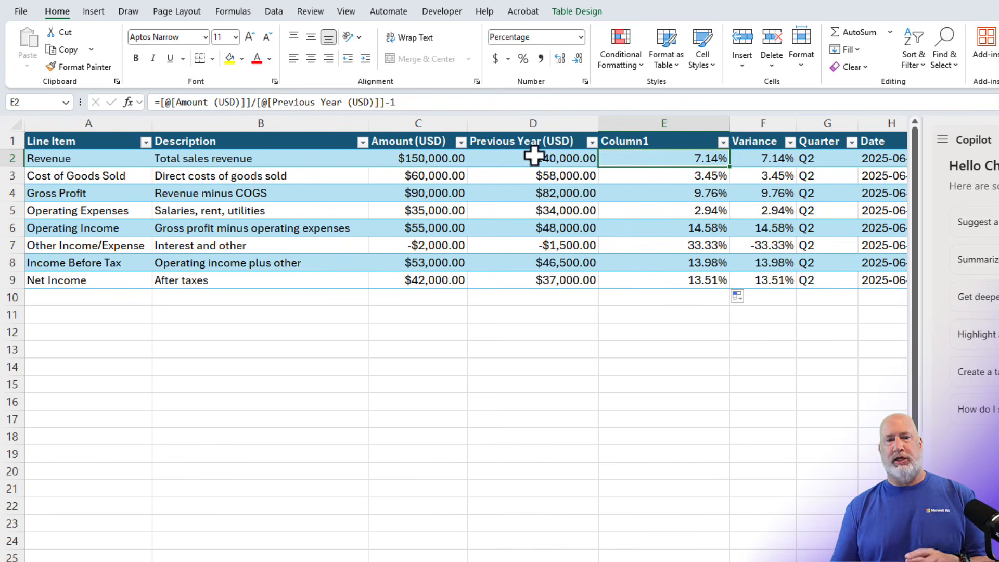
click(510, 158)
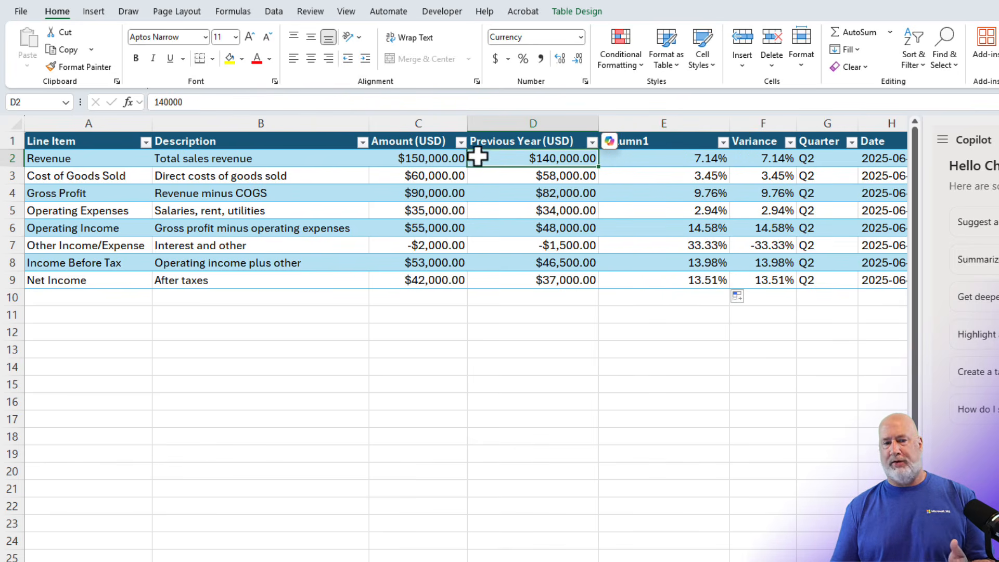
click(429, 157)
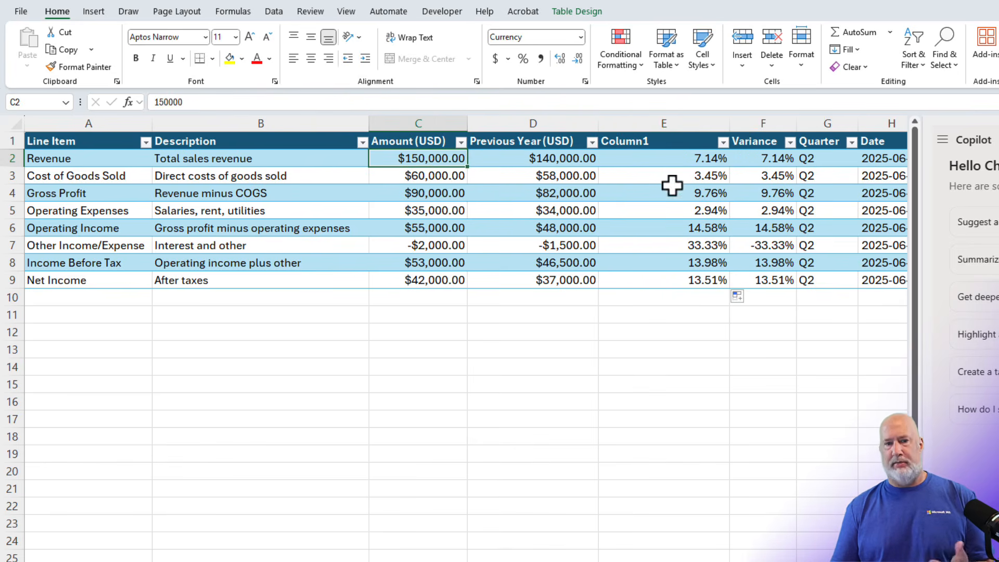
Step: Delete the temporary calculation column E from the income statement table
click(683, 125)
right_click(683, 124)
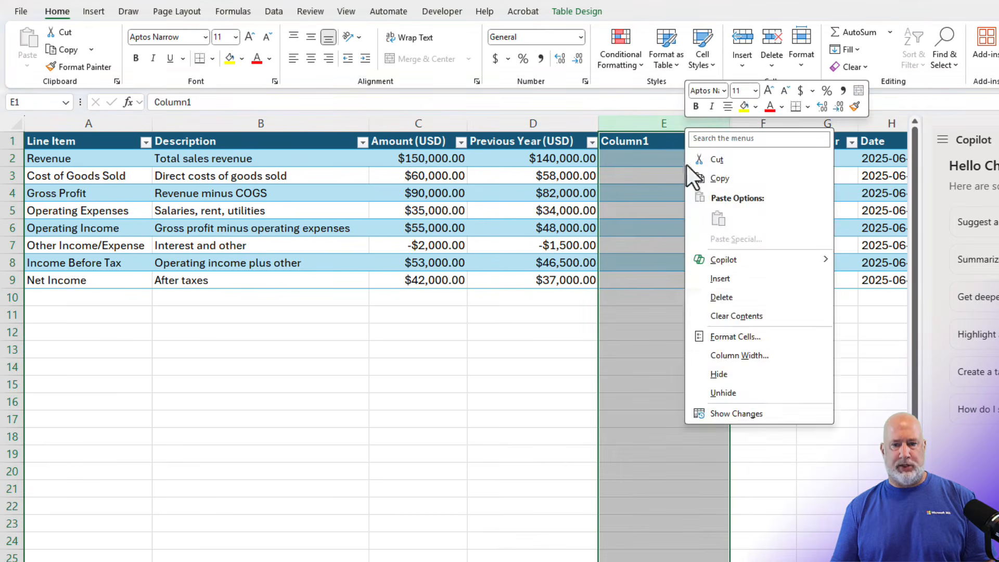
click(703, 295)
click(607, 189)
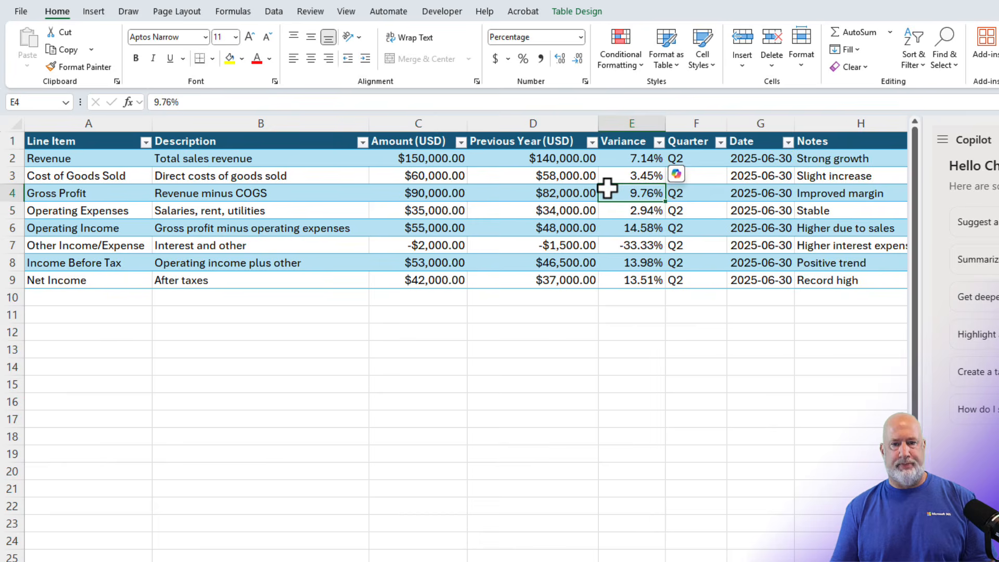